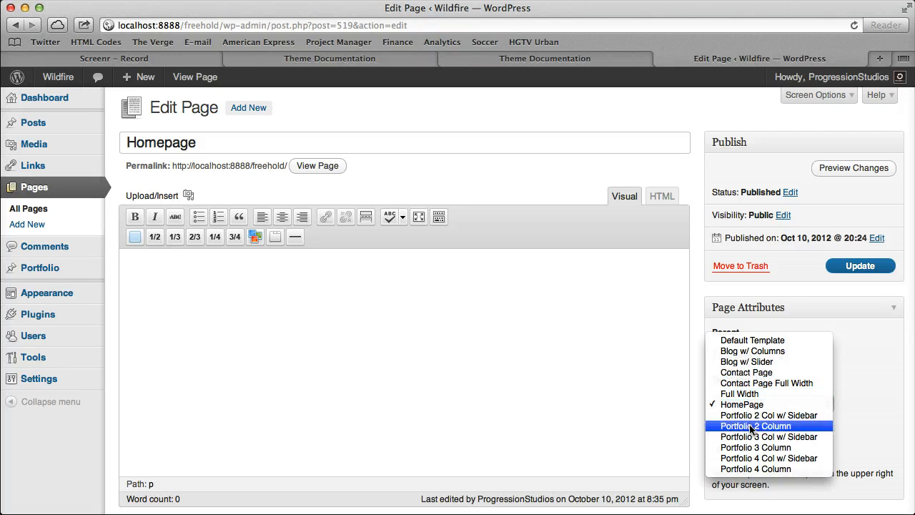
- Leave the page template choices and view the Homepage page on the live site
{"action": "left_click", "coordinate": [559, 362]}
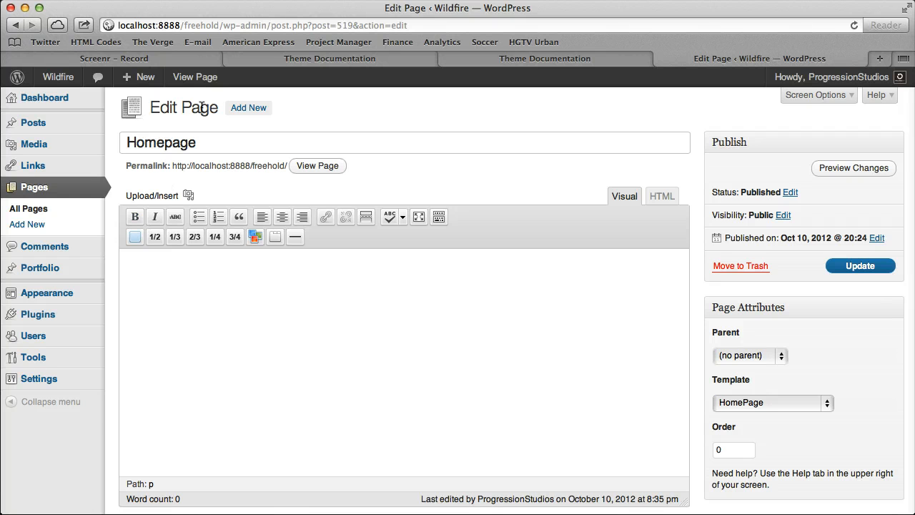
{"action": "left_click", "coordinate": [195, 77]}
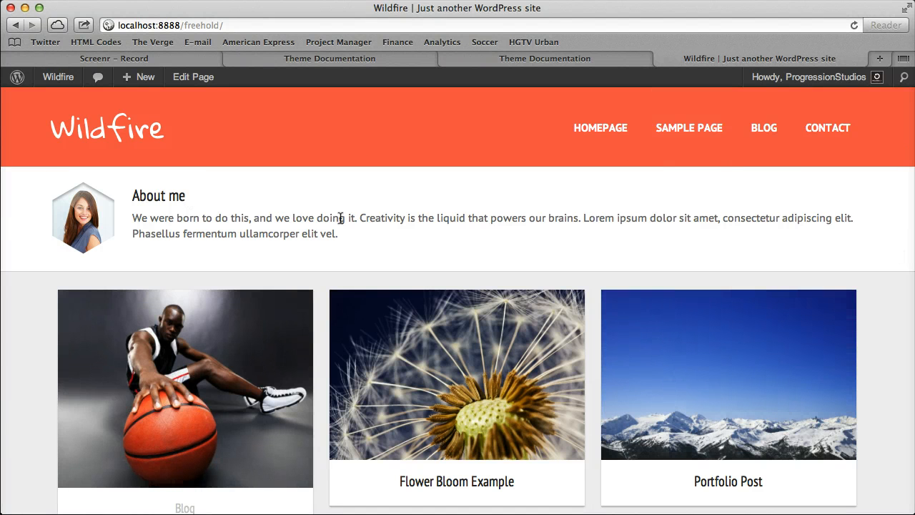
{"action": "left_click_drag", "start_coordinate": [410, 216], "coordinate": [407, 216]}
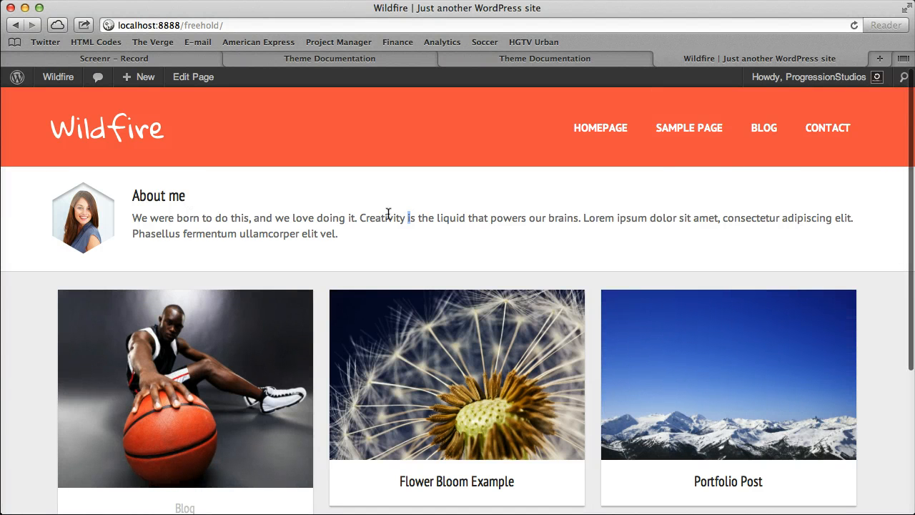
{"action": "left_click", "coordinate": [391, 215]}
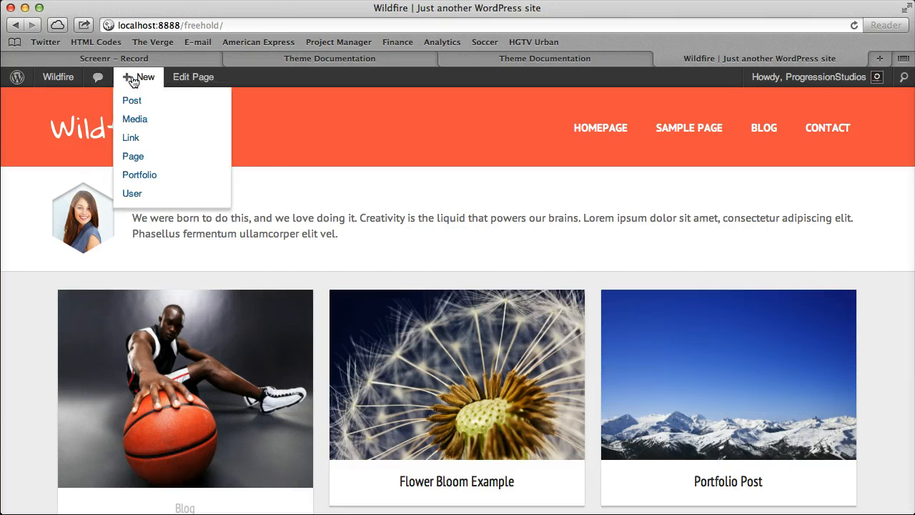
- Create a new portfolio post from the site dashboard and title it "Slide 1"
{"action": "left_click", "coordinate": [63, 83]}
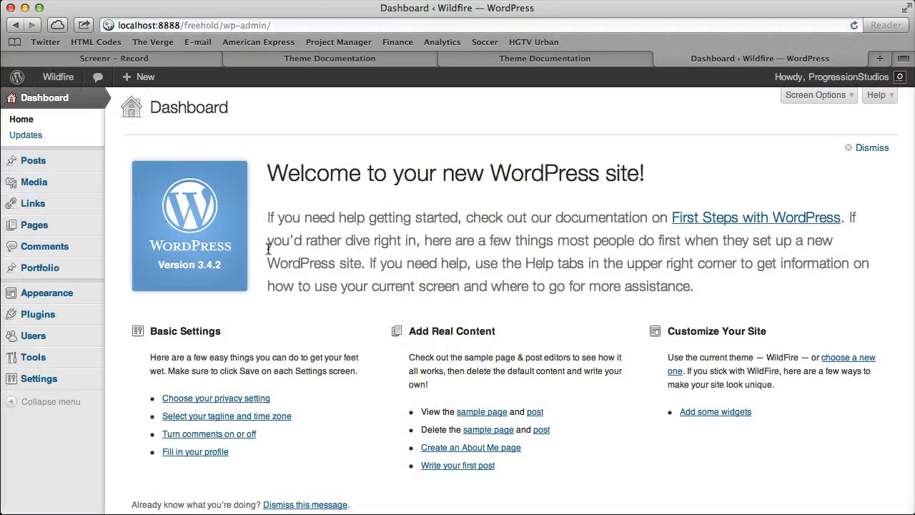
{"action": "left_click", "coordinate": [83, 267]}
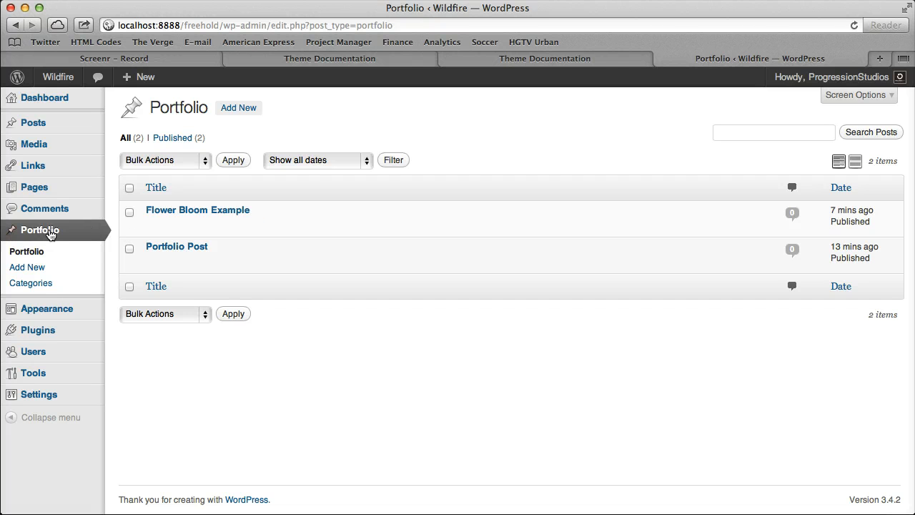
{"action": "left_click", "coordinate": [42, 268]}
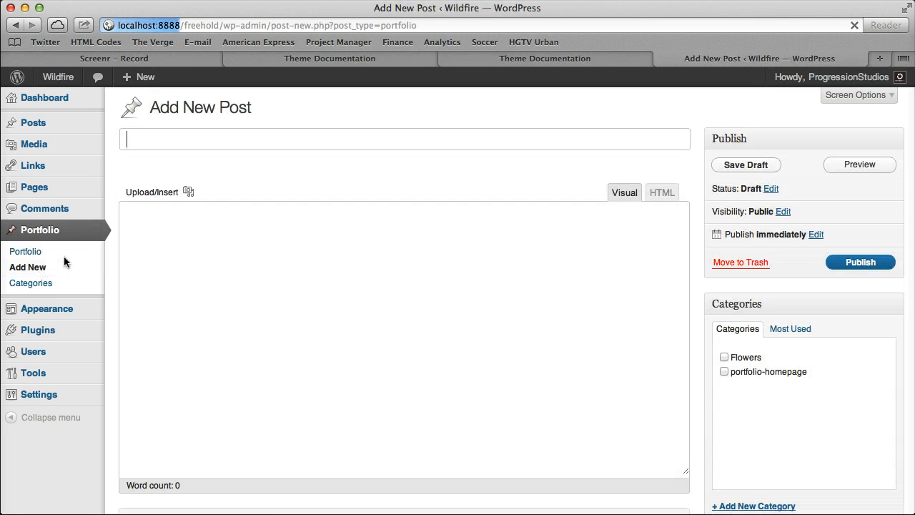
{"action": "left_click", "coordinate": [146, 142]}
{"action": "type", "text": "SLi"}
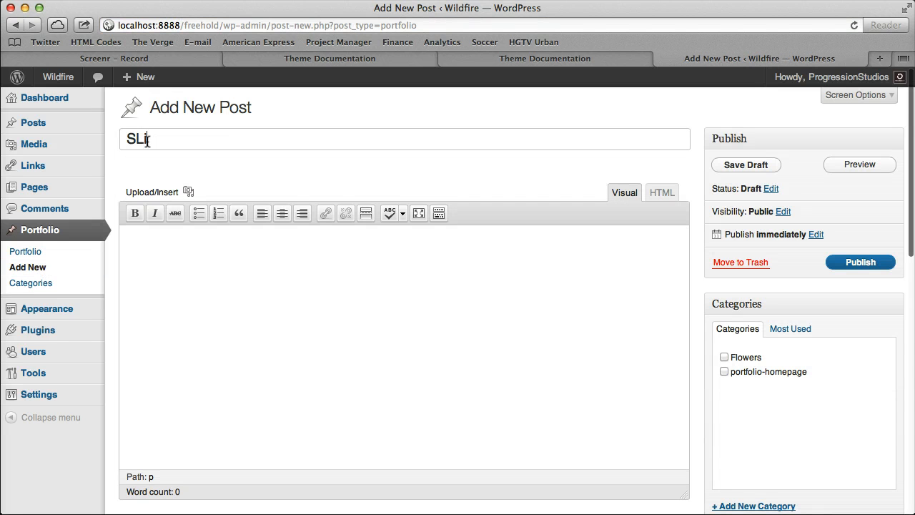
{"action": "type", "text": "lide 1"}
{"action": "key", "text": "Tab"}
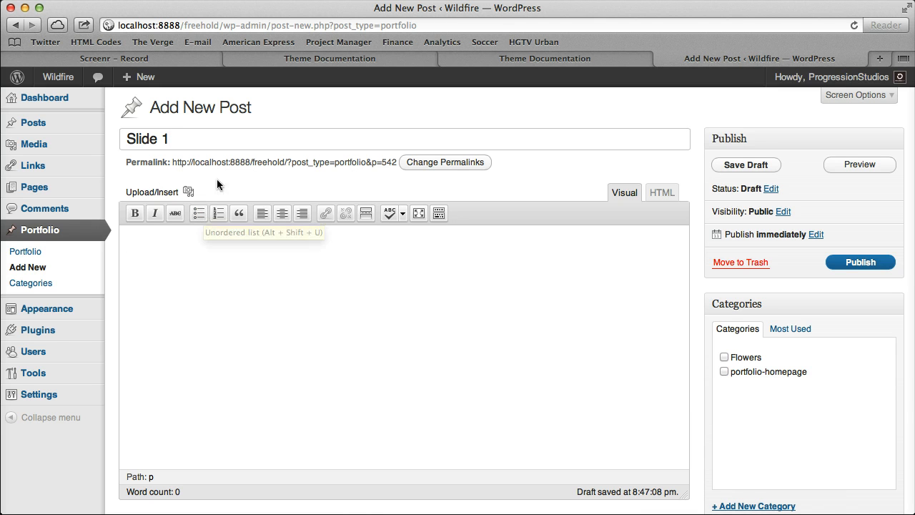
- Upload photodune-1825493-freestyle-snowboarder-l.jpg to the post and set it as the featured image
{"action": "left_click", "coordinate": [189, 193]}
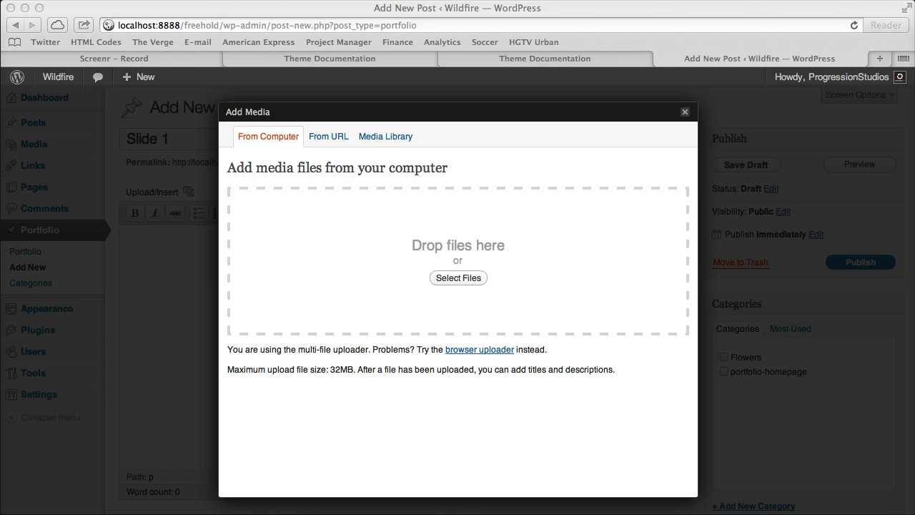
{"action": "left_click_drag", "start_coordinate": [614, 295], "coordinate": [615, 289]}
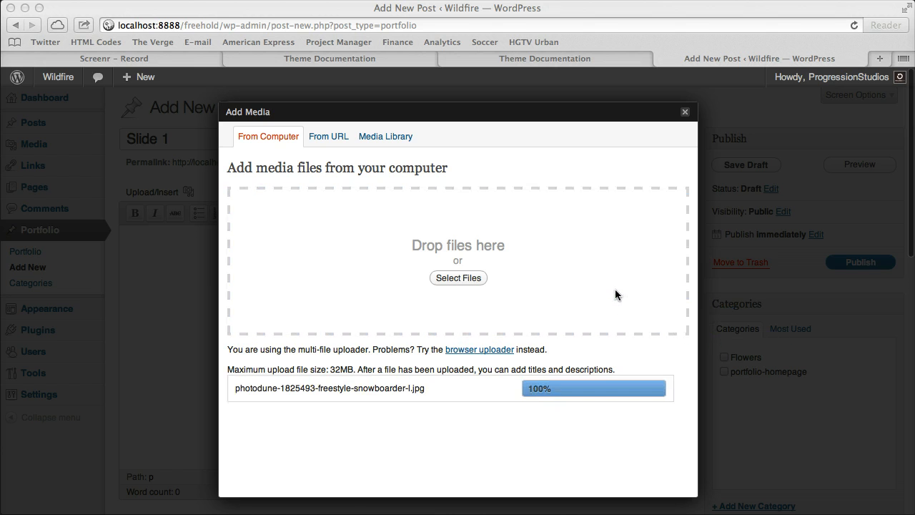
{"action": "left_click", "coordinate": [614, 285]}
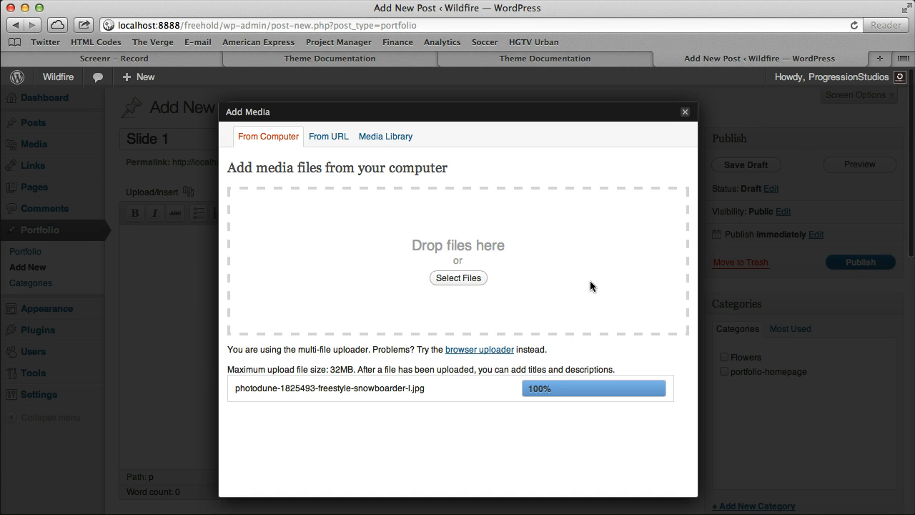
{"action": "scroll", "coordinate": [607, 278], "scroll_direction": "down", "scroll_amount": 5}
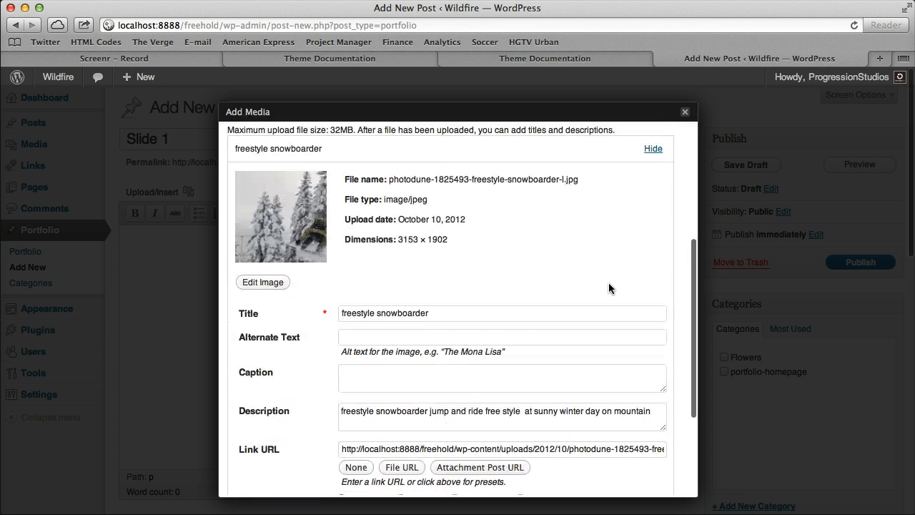
{"action": "scroll", "coordinate": [609, 286], "scroll_direction": "down", "scroll_amount": 5}
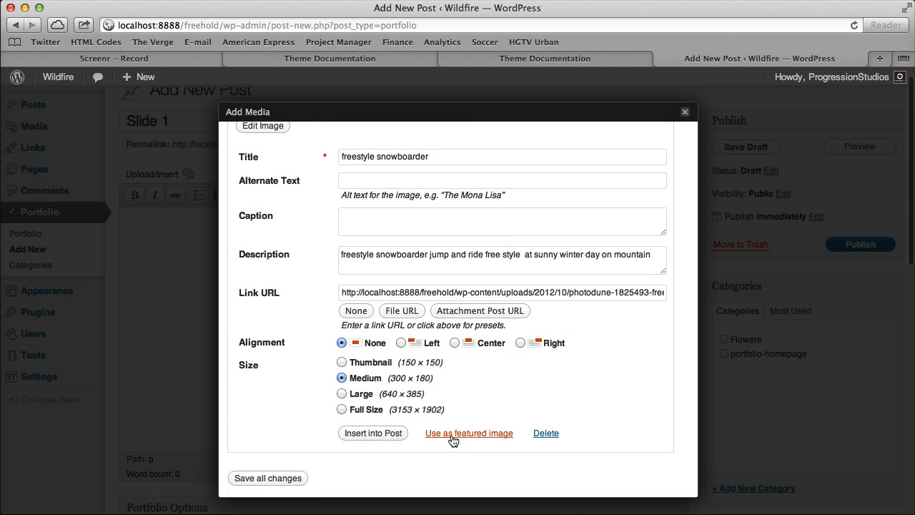
{"action": "left_click", "coordinate": [455, 437]}
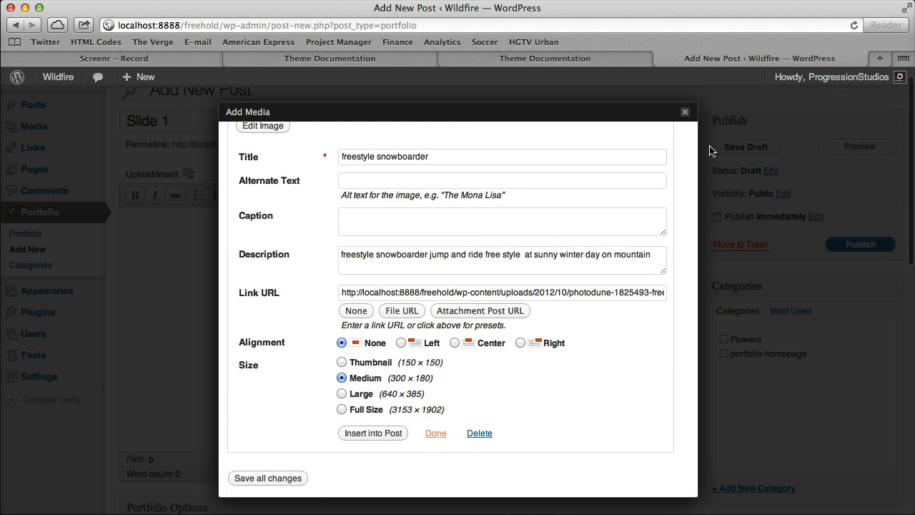
{"action": "left_click", "coordinate": [685, 112]}
- Check the post's featured image and publish the "Slide 1" portfolio post
{"action": "scroll", "coordinate": [677, 327], "scroll_direction": "down", "scroll_amount": 10}
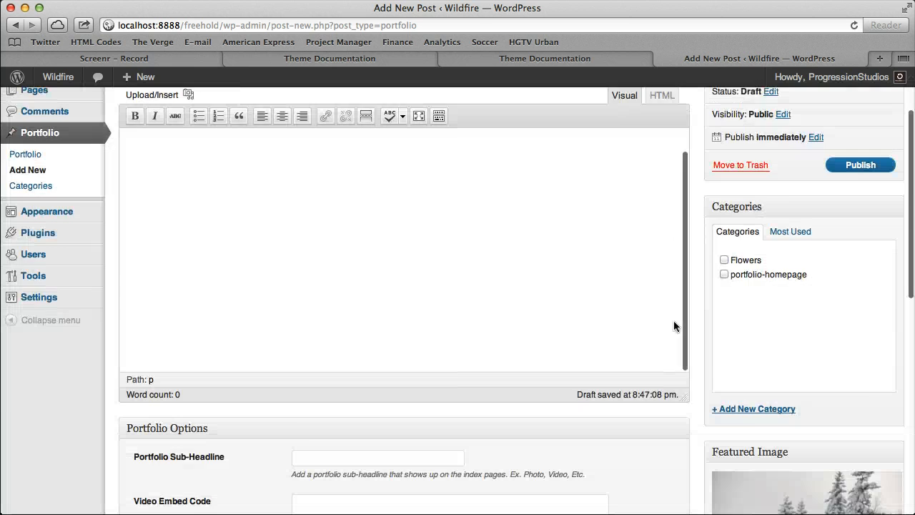
{"action": "scroll", "coordinate": [723, 379], "scroll_direction": "up", "scroll_amount": 10}
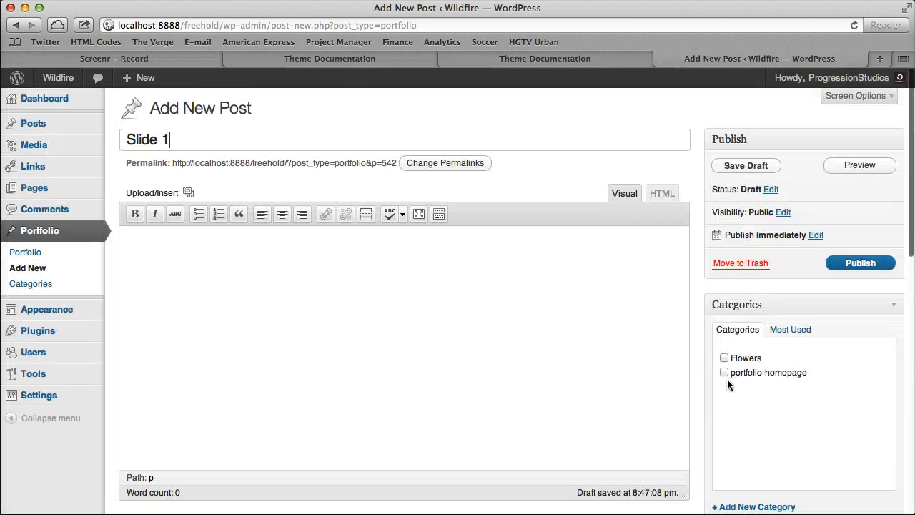
{"action": "left_click", "coordinate": [860, 262]}
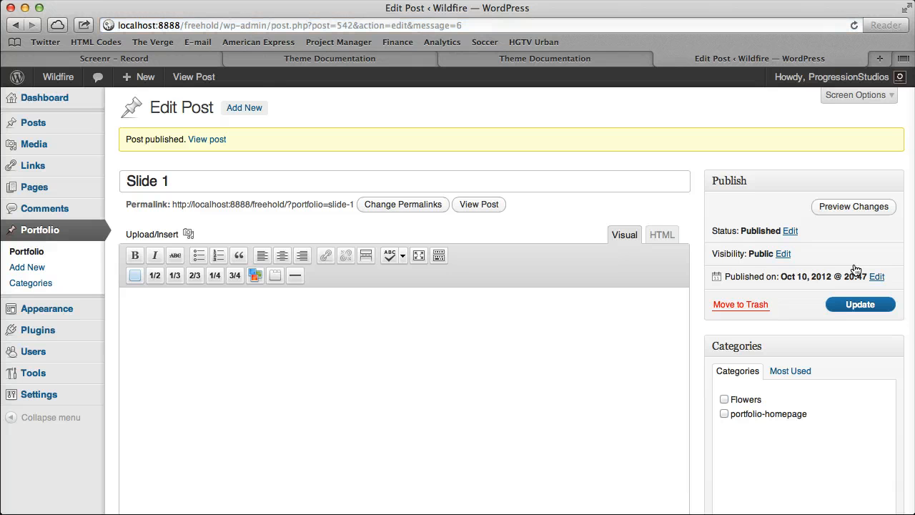
- Open the Wildfire site in a new browser tab to check the homepage, and return to the post editor
{"action": "right_click", "coordinate": [80, 75]}
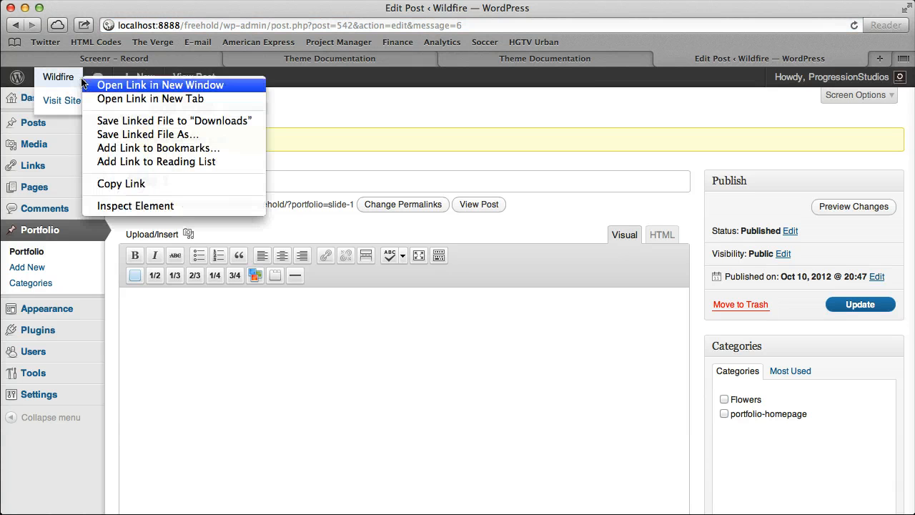
{"action": "left_click", "coordinate": [118, 98]}
{"action": "left_click", "coordinate": [762, 58]}
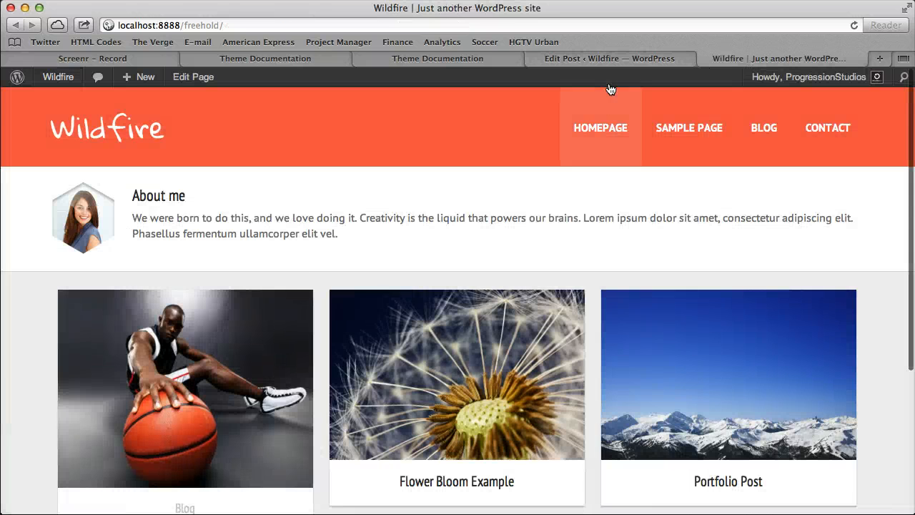
{"action": "left_click", "coordinate": [605, 60]}
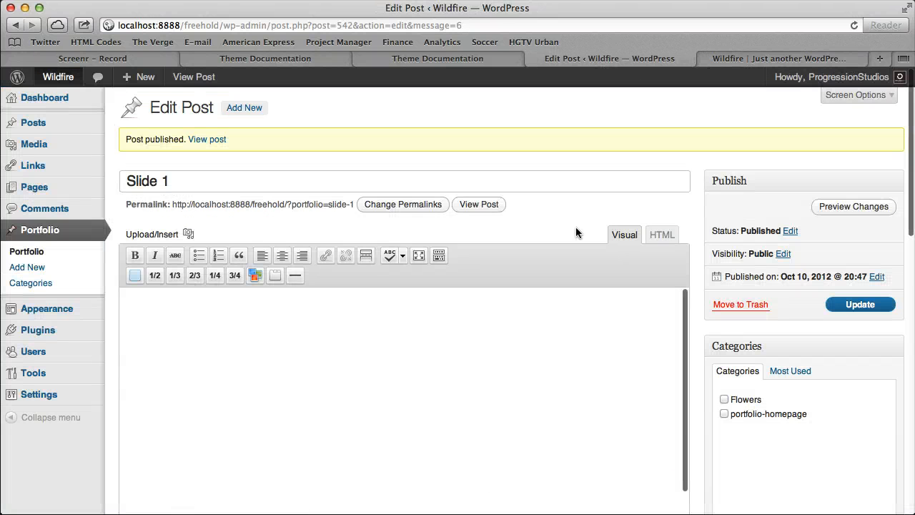
- Add a new portfolio category named "featured" to the Slide 1 post and update the post
{"action": "scroll", "coordinate": [579, 279], "scroll_direction": "down", "scroll_amount": 1}
{"action": "scroll", "coordinate": [579, 278], "scroll_direction": "down", "scroll_amount": 2}
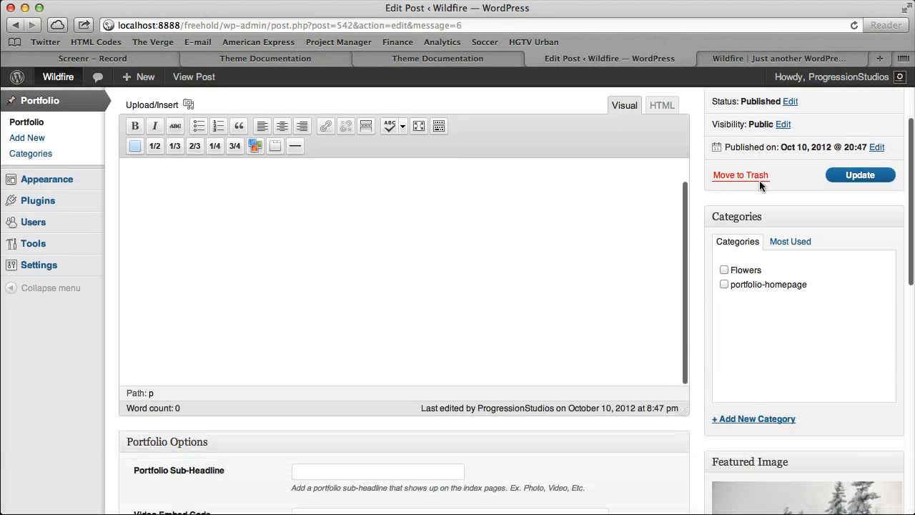
{"action": "left_click", "coordinate": [769, 422]}
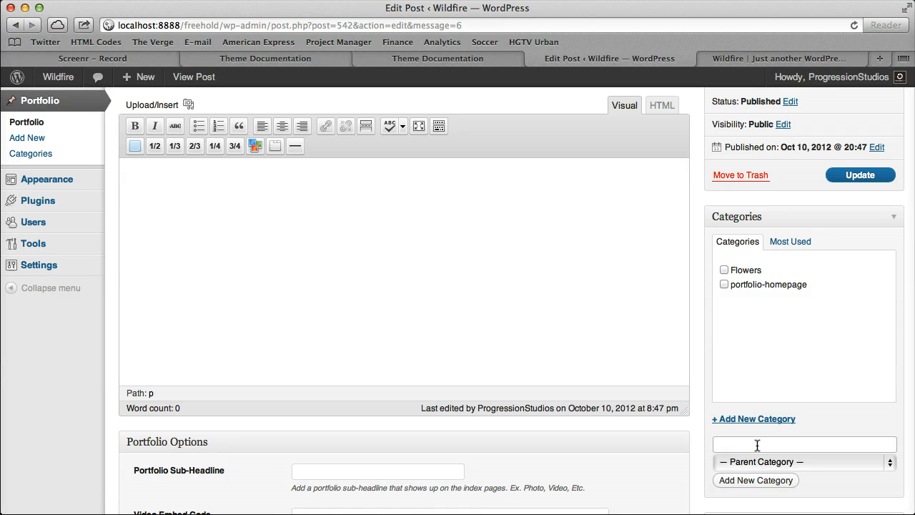
{"action": "type", "text": "featured"}
{"action": "left_click", "coordinate": [763, 476]}
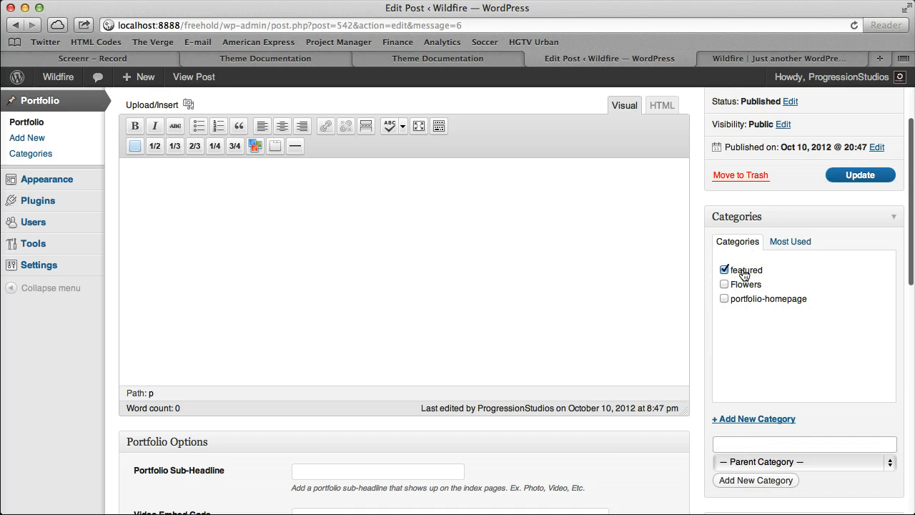
{"action": "scroll", "coordinate": [748, 272], "scroll_direction": "up", "scroll_amount": 5}
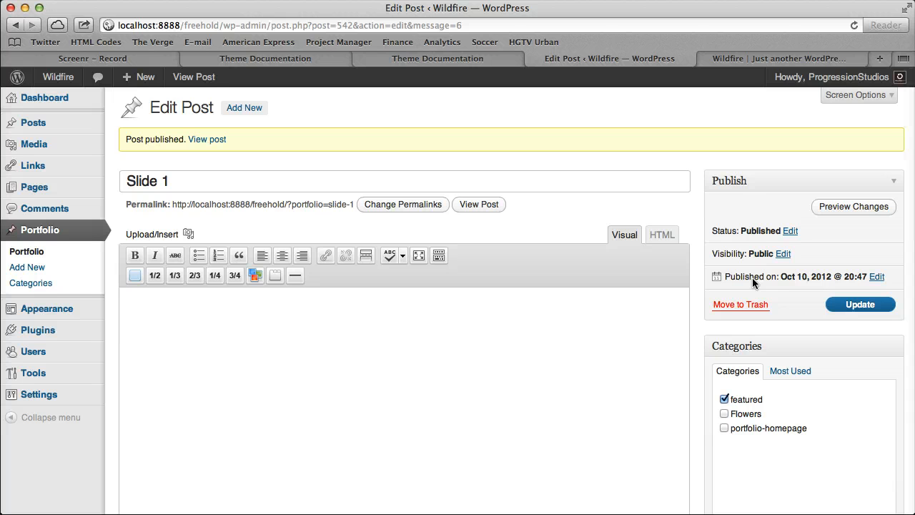
{"action": "left_click", "coordinate": [829, 304]}
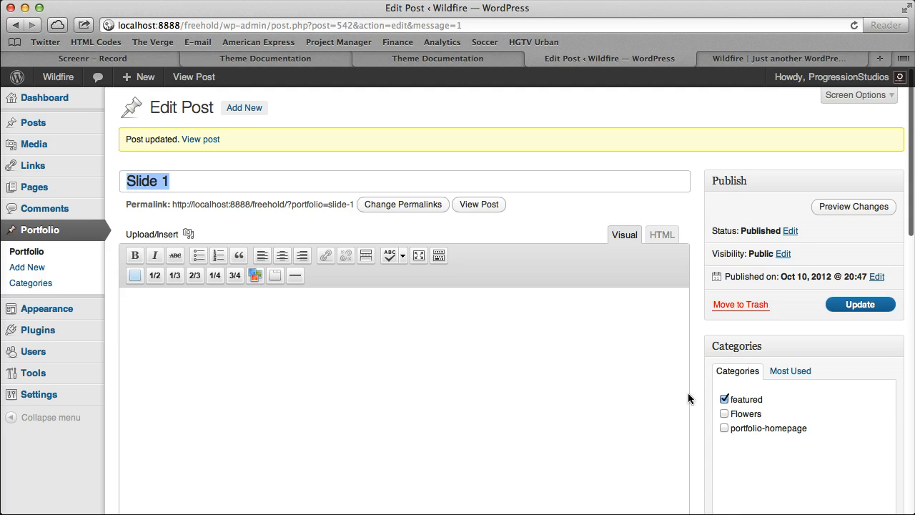
- Return to the site's open homepage and reload it
{"action": "left_click", "coordinate": [529, 292]}
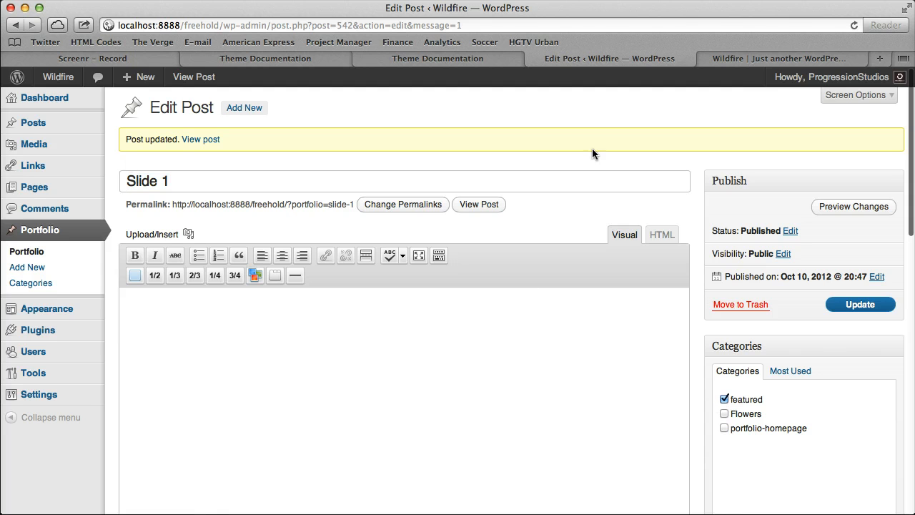
{"action": "left_click", "coordinate": [776, 77]}
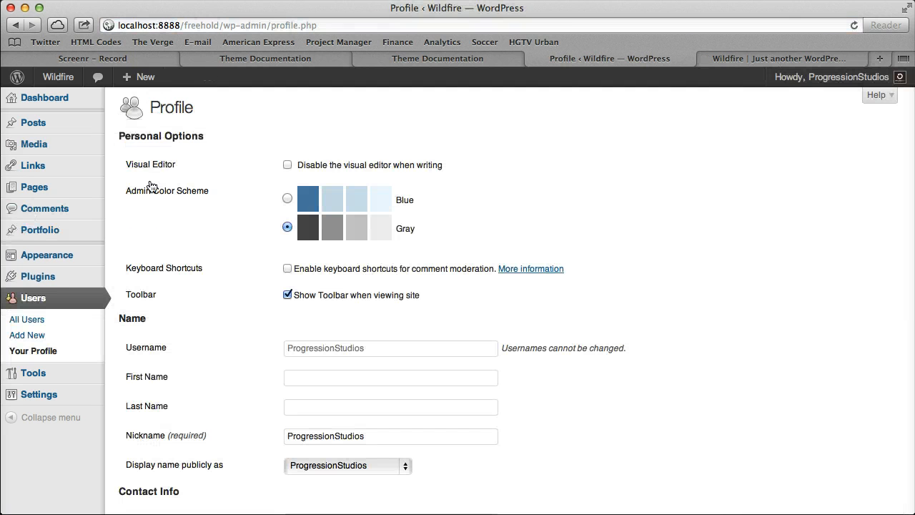
{"action": "left_click", "coordinate": [758, 60]}
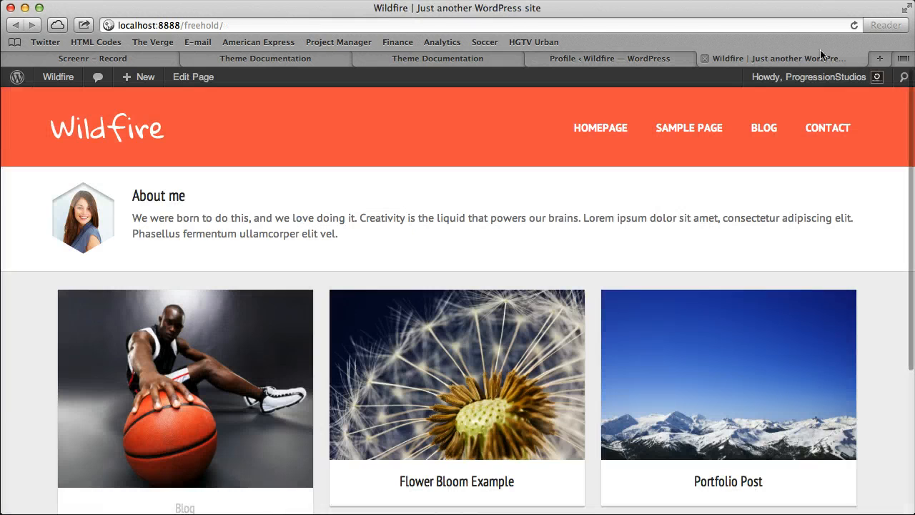
{"action": "left_click", "coordinate": [855, 24]}
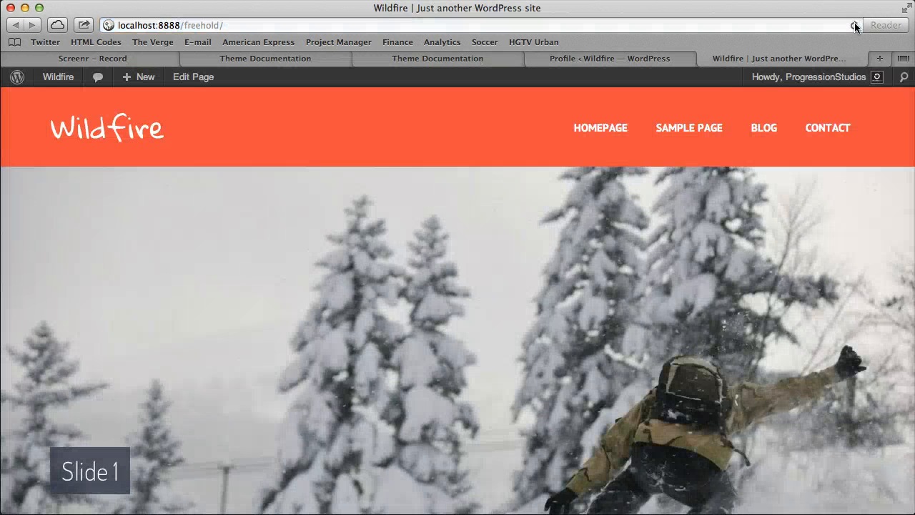
- Examine the homepage slider, including the slide image, its title label and the content beneath it
{"action": "scroll", "coordinate": [694, 228], "scroll_direction": "down", "scroll_amount": 5}
{"action": "scroll", "coordinate": [644, 207], "scroll_direction": "up", "scroll_amount": 4}
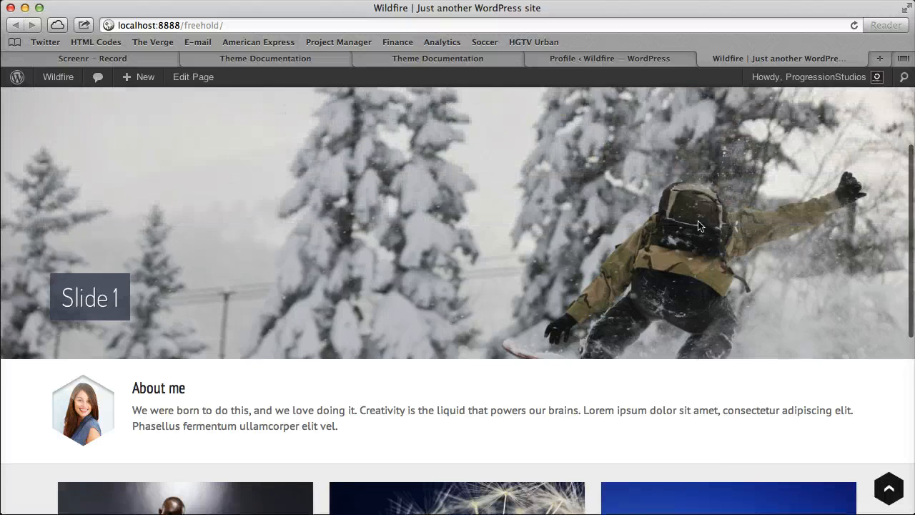
{"action": "scroll", "coordinate": [612, 193], "scroll_direction": "up", "scroll_amount": 2}
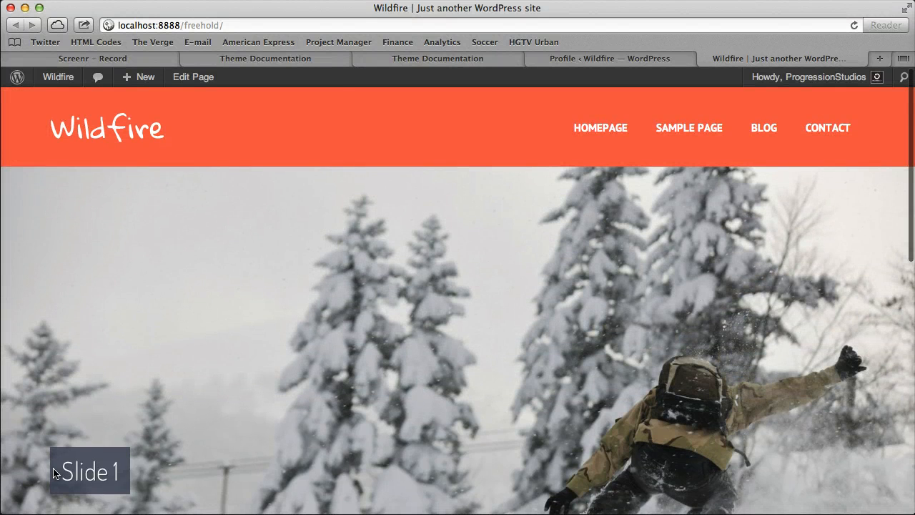
{"action": "scroll", "coordinate": [179, 465], "scroll_direction": "down", "scroll_amount": 3}
{"action": "scroll", "coordinate": [236, 464], "scroll_direction": "up", "scroll_amount": 3}
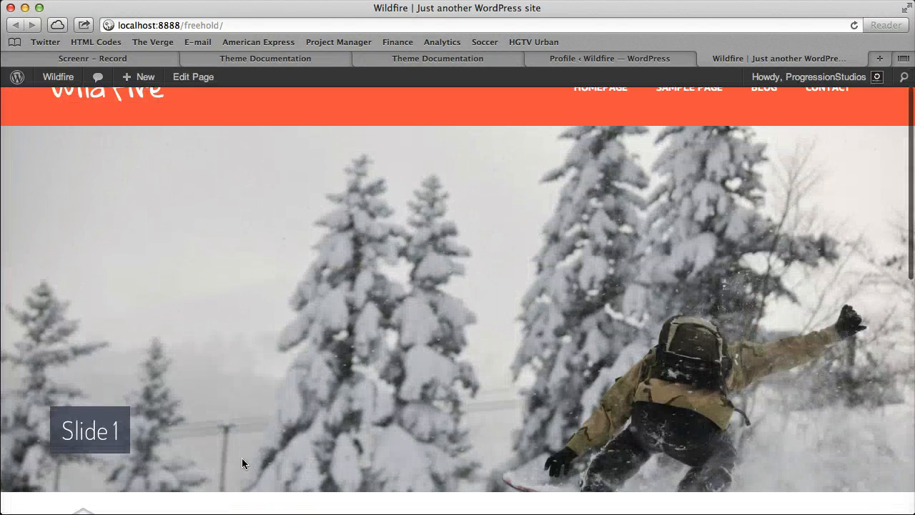
{"action": "scroll", "coordinate": [241, 457], "scroll_direction": "up", "scroll_amount": 1}
{"action": "scroll", "coordinate": [427, 260], "scroll_direction": "down", "scroll_amount": 3}
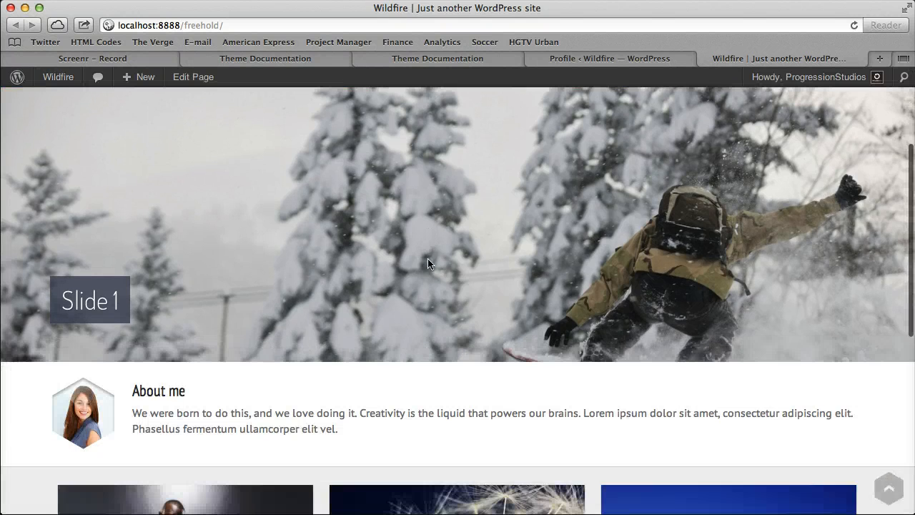
{"action": "scroll", "coordinate": [453, 295], "scroll_direction": "up", "scroll_amount": 3}
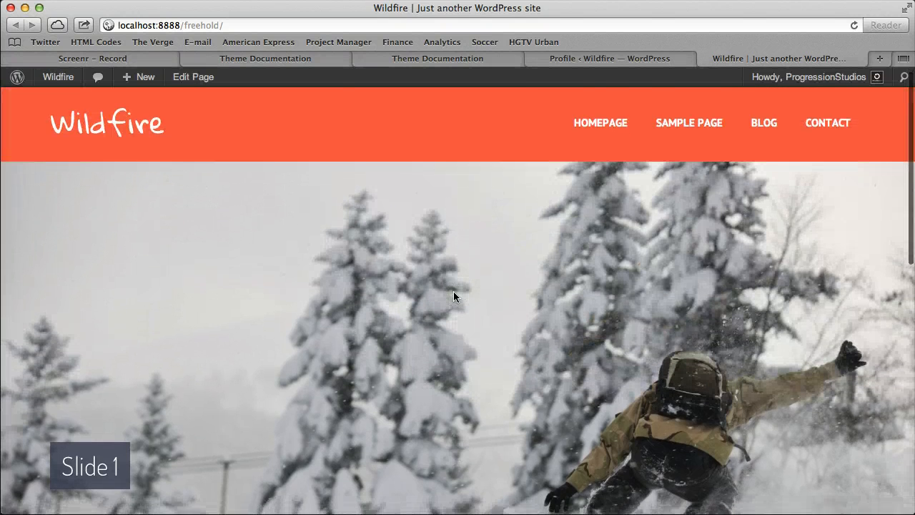
{"action": "scroll", "coordinate": [465, 322], "scroll_direction": "down", "scroll_amount": 3}
{"action": "scroll", "coordinate": [526, 399], "scroll_direction": "up", "scroll_amount": 3}
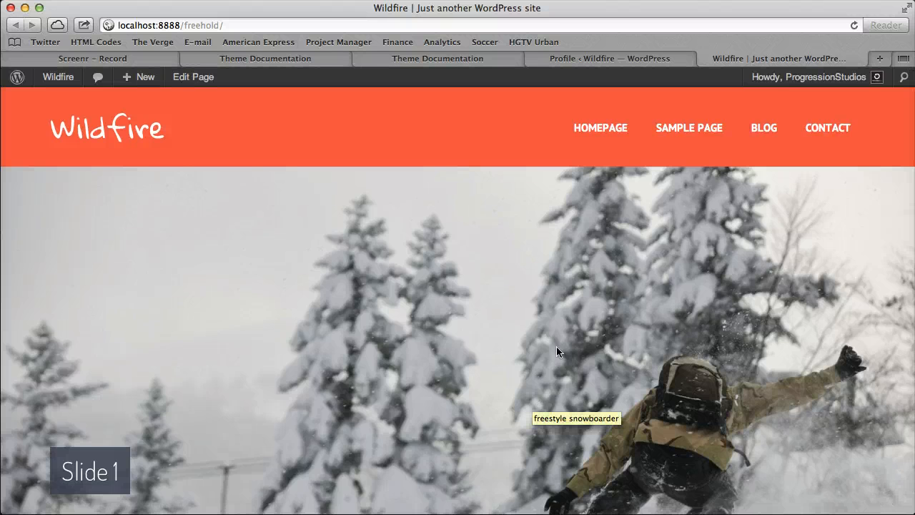
{"action": "scroll", "coordinate": [557, 350], "scroll_direction": "down", "scroll_amount": 3}
{"action": "scroll", "coordinate": [548, 435], "scroll_direction": "up", "scroll_amount": 3}
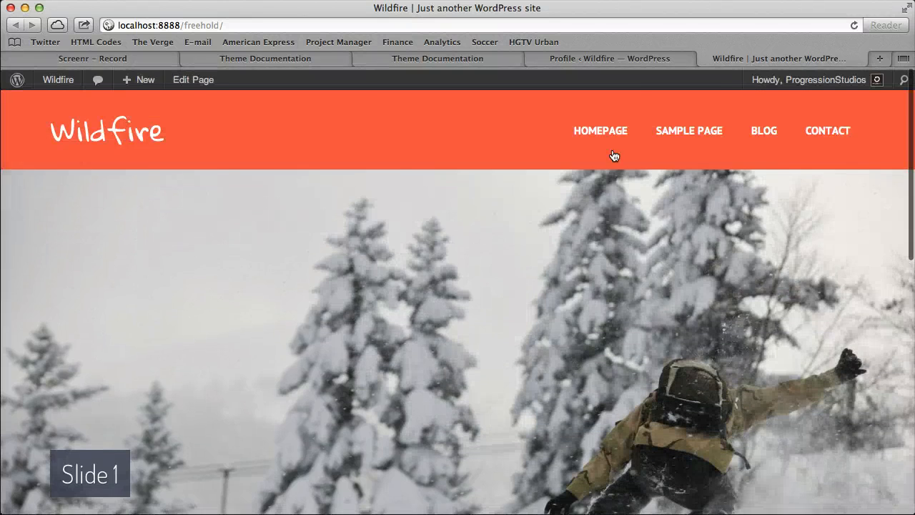
{"action": "scroll", "coordinate": [529, 236], "scroll_direction": "down", "scroll_amount": 3}
{"action": "scroll", "coordinate": [529, 236], "scroll_direction": "up", "scroll_amount": 2}
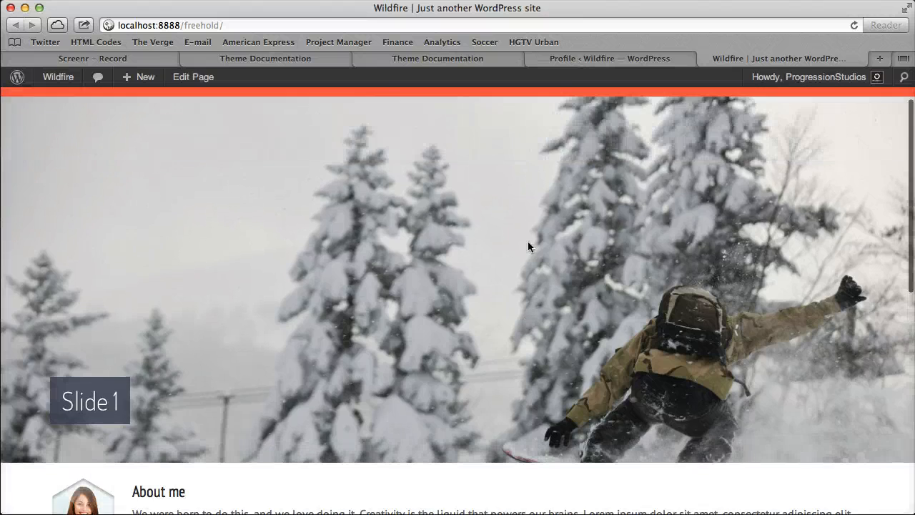
{"action": "scroll", "coordinate": [528, 247], "scroll_direction": "up", "scroll_amount": 2}
- Return to the WordPress admin and start a new portfolio post titled "Slide 2"
{"action": "left_click", "coordinate": [582, 58]}
{"action": "left_click", "coordinate": [90, 229]}
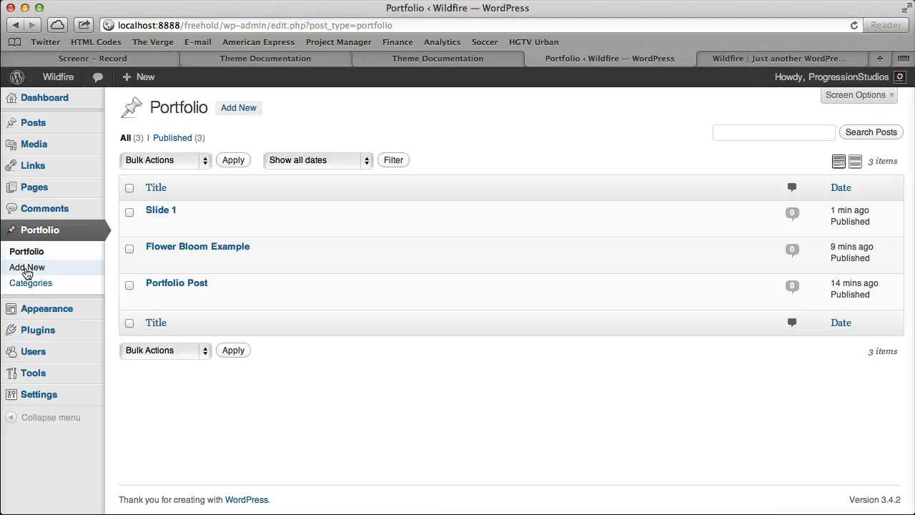
{"action": "left_click", "coordinate": [27, 268]}
{"action": "type", "text": "Slide 2"}
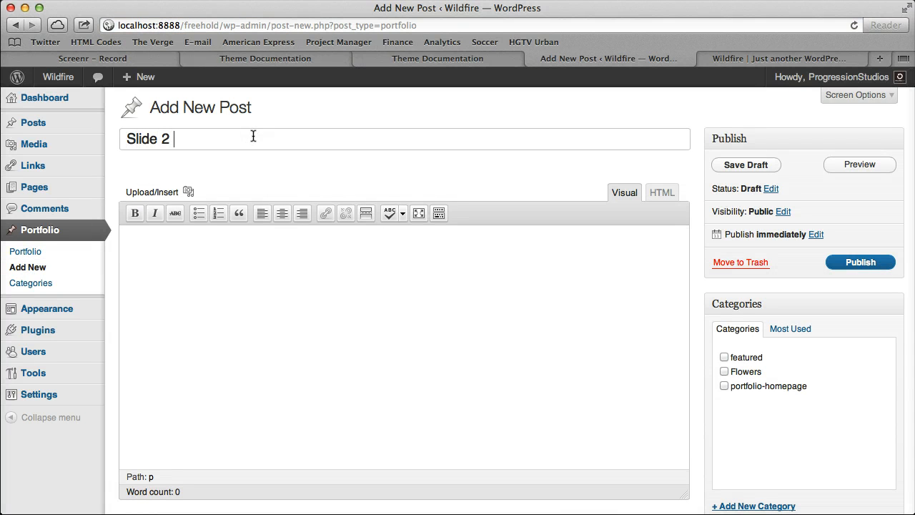
- Upload photodune-815305-mountains-panorama-l.jpg to the Slide 2 post and set it as the featured image
{"action": "left_click", "coordinate": [188, 192]}
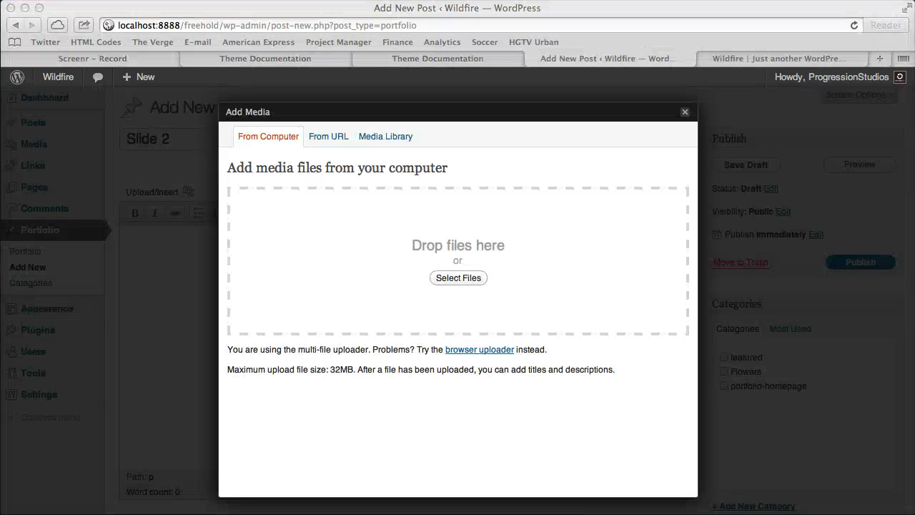
{"action": "left_click_drag", "start_coordinate": [914, 322], "coordinate": [609, 308]}
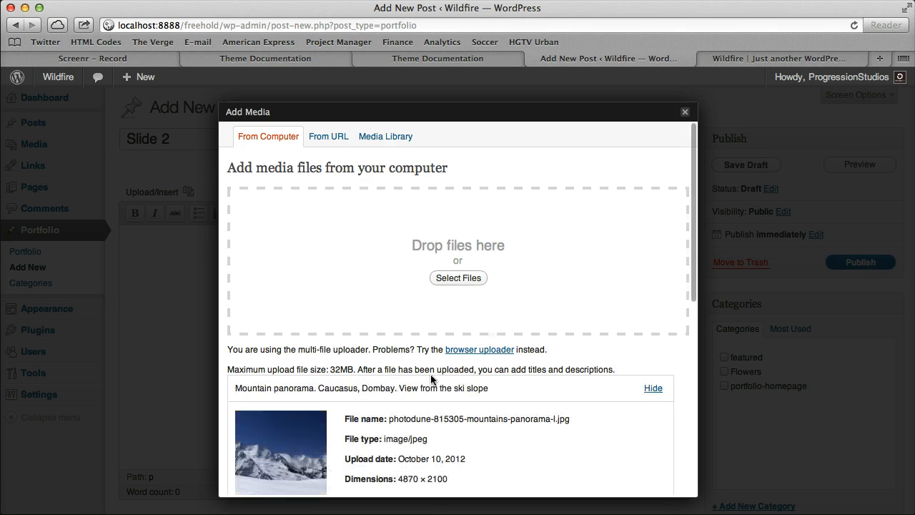
{"action": "scroll", "coordinate": [500, 421], "scroll_direction": "down", "scroll_amount": 10}
{"action": "left_click", "coordinate": [454, 481]}
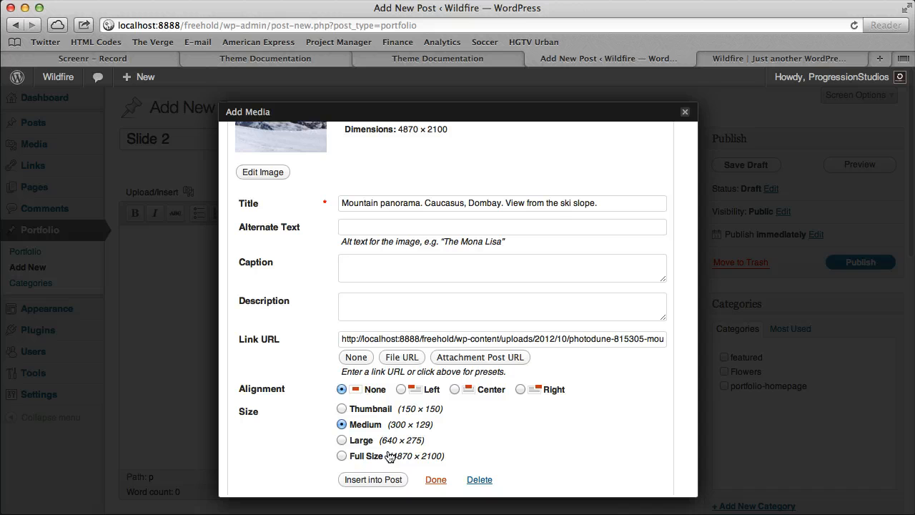
{"action": "left_click", "coordinate": [146, 397]}
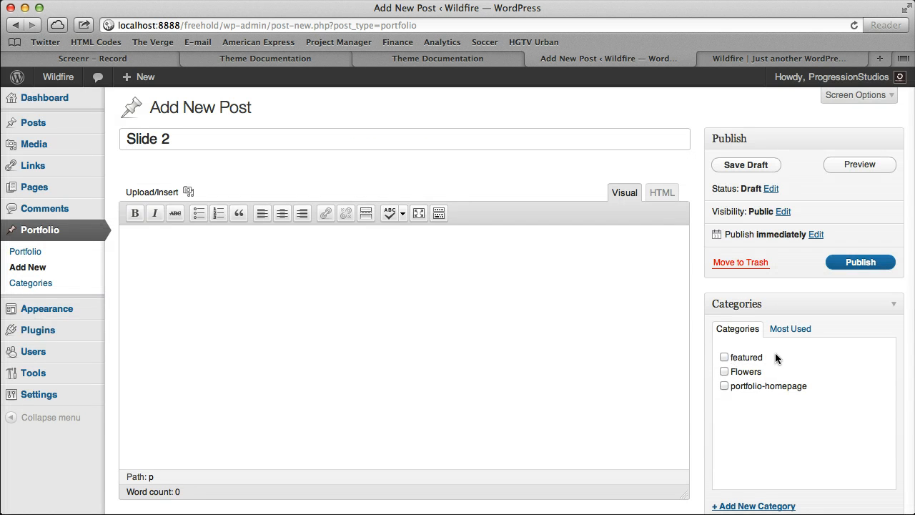
- Assign the Slide 2 post to the "featured" category and publish it
{"action": "left_click", "coordinate": [726, 357]}
{"action": "left_click", "coordinate": [855, 264]}
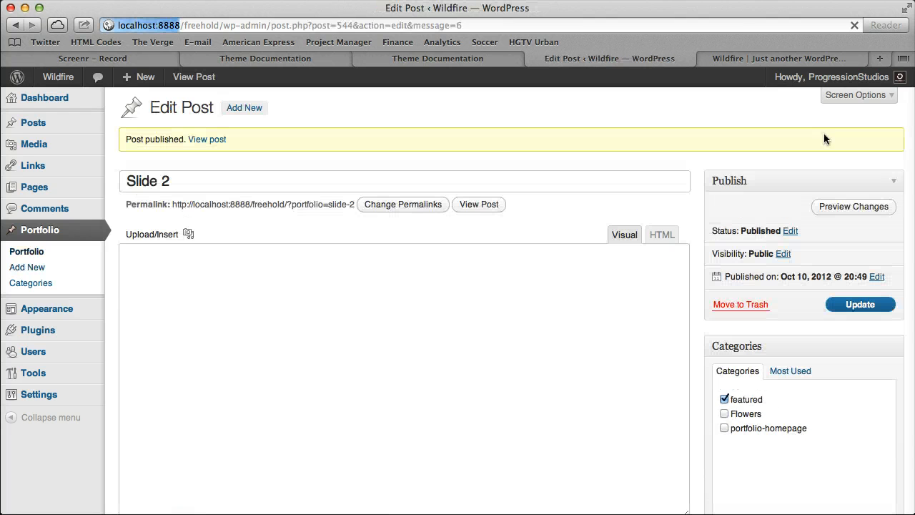
- Reload the site's open homepage and cycle through the slider's slides in both directions
{"action": "left_click", "coordinate": [766, 58]}
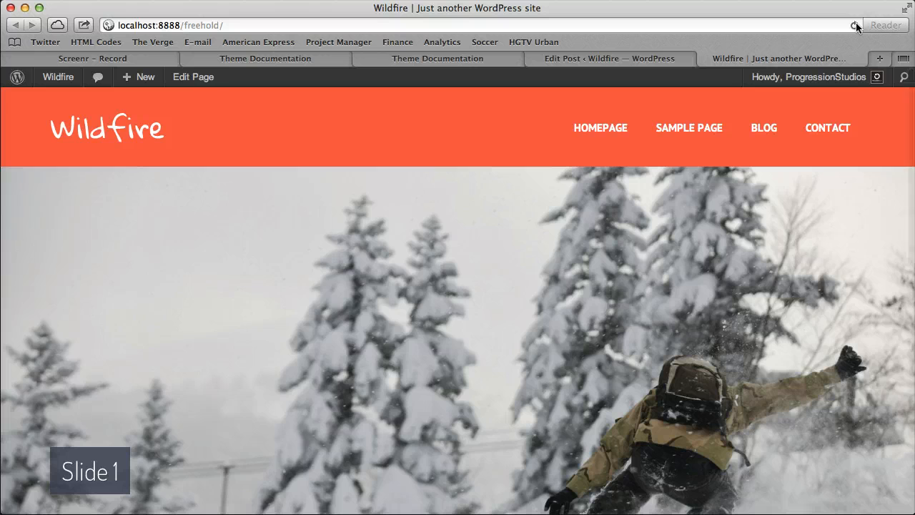
{"action": "left_click", "coordinate": [856, 25]}
{"action": "scroll", "coordinate": [429, 301], "scroll_direction": "down", "scroll_amount": 2}
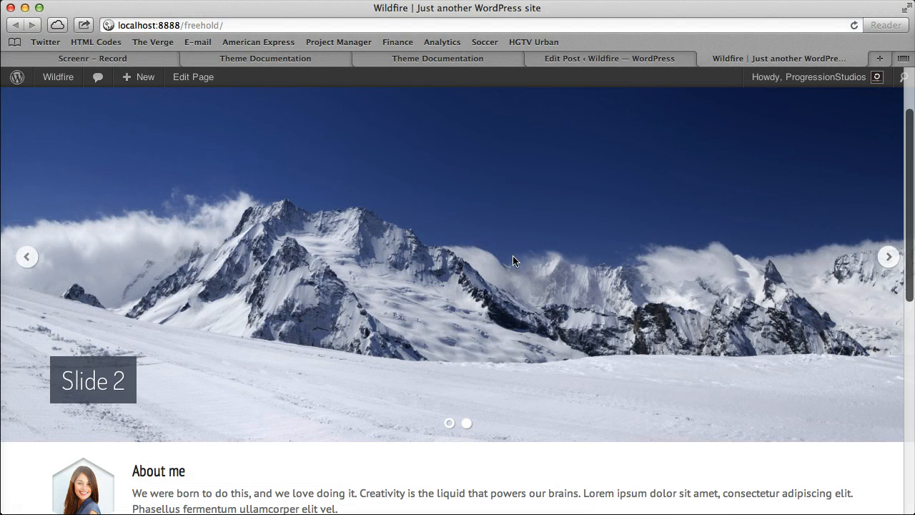
{"action": "left_click", "coordinate": [894, 263]}
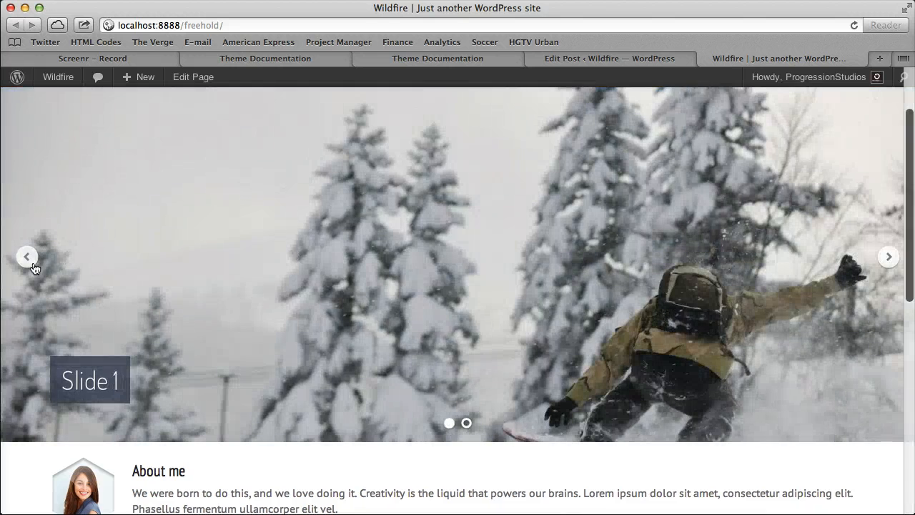
{"action": "left_click", "coordinate": [27, 258]}
{"action": "scroll", "coordinate": [406, 286], "scroll_direction": "up", "scroll_amount": 2}
{"action": "scroll", "coordinate": [404, 286], "scroll_direction": "down", "scroll_amount": 2}
{"action": "scroll", "coordinate": [405, 286], "scroll_direction": "up", "scroll_amount": 2}
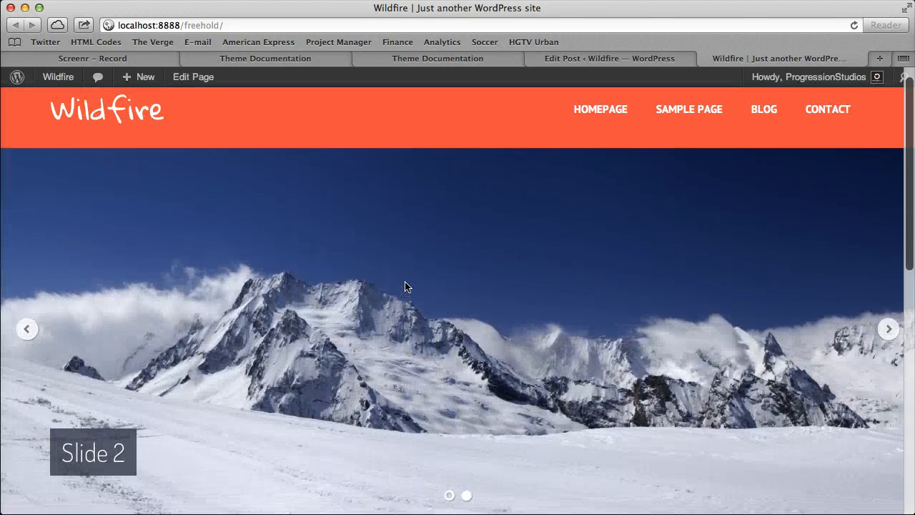
{"action": "scroll", "coordinate": [422, 284], "scroll_direction": "down", "scroll_amount": 1}
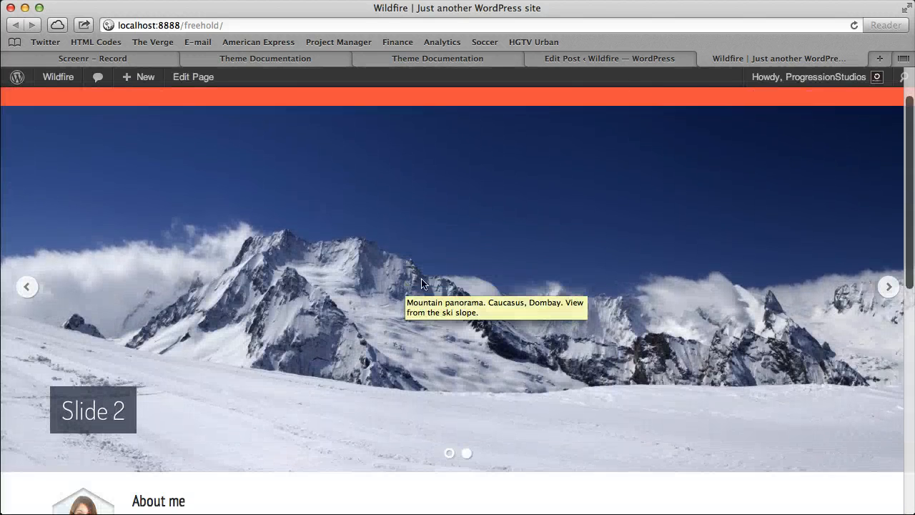
- Return to the Slide 2 post, enter "Subtitle caption goes here..." as its body content, and update the post
{"action": "left_click", "coordinate": [633, 58]}
{"action": "left_click", "coordinate": [202, 365]}
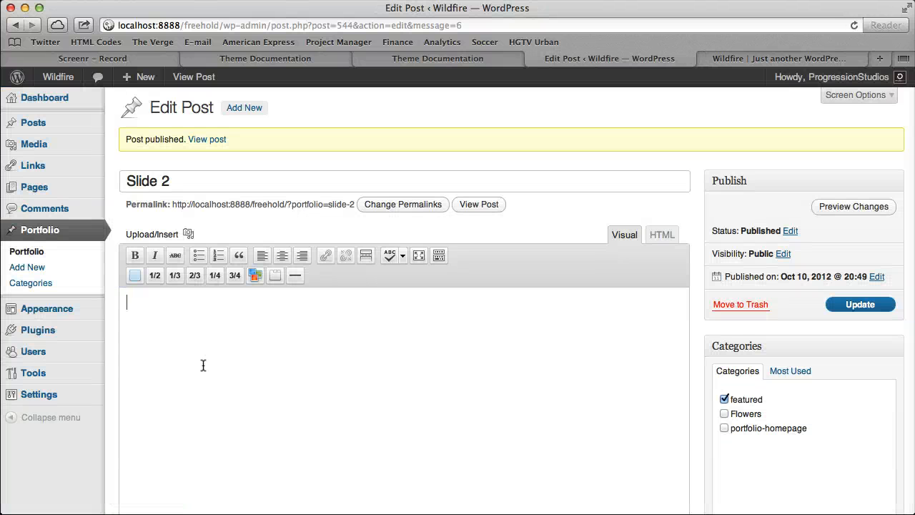
{"action": "type", "text": "SEc"}
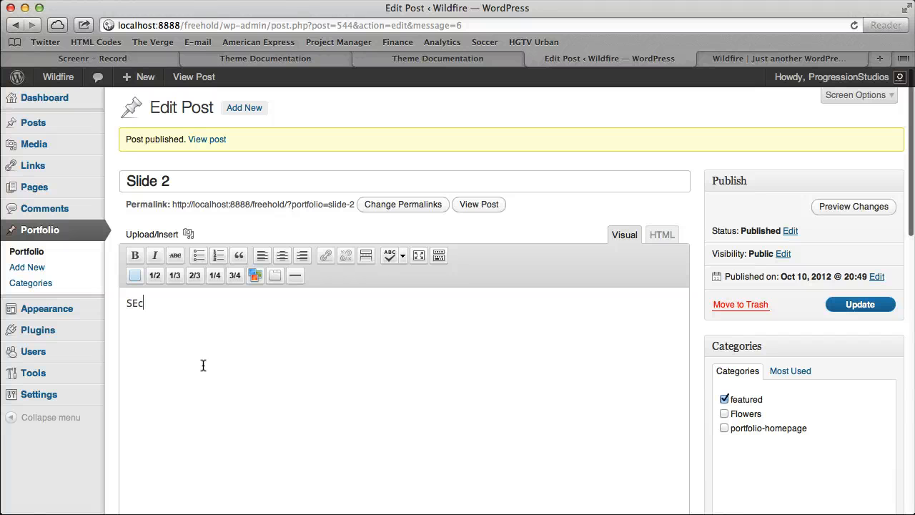
{"action": "key", "text": "BackSpace"}
{"action": "key", "text": "BackSpace"}
{"action": "key", "text": "BackSpace"}
{"action": "key", "text": "BackSpace"}
{"action": "type", "text": "Subtitle caption goes here..."}
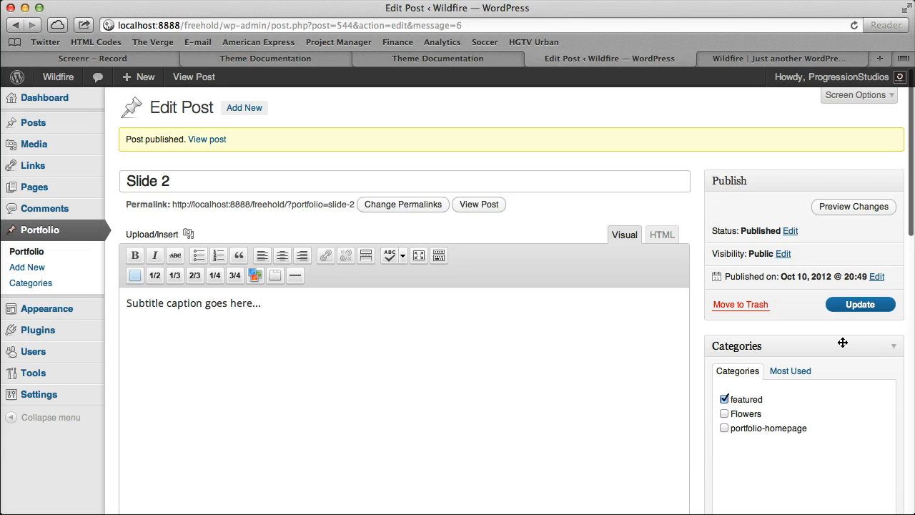
{"action": "left_click", "coordinate": [861, 304]}
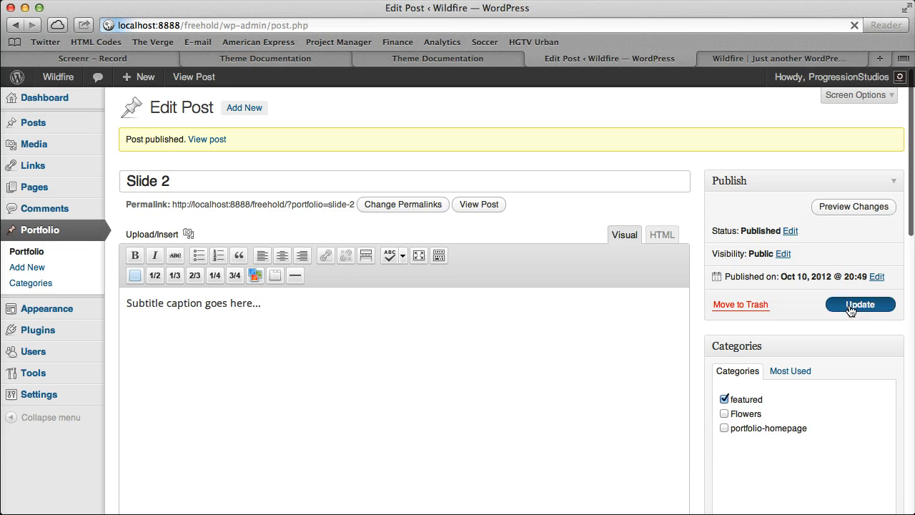
- Reload the homepage and check the title and subtitle captions on both slides
{"action": "left_click", "coordinate": [819, 59]}
{"action": "left_click", "coordinate": [852, 24]}
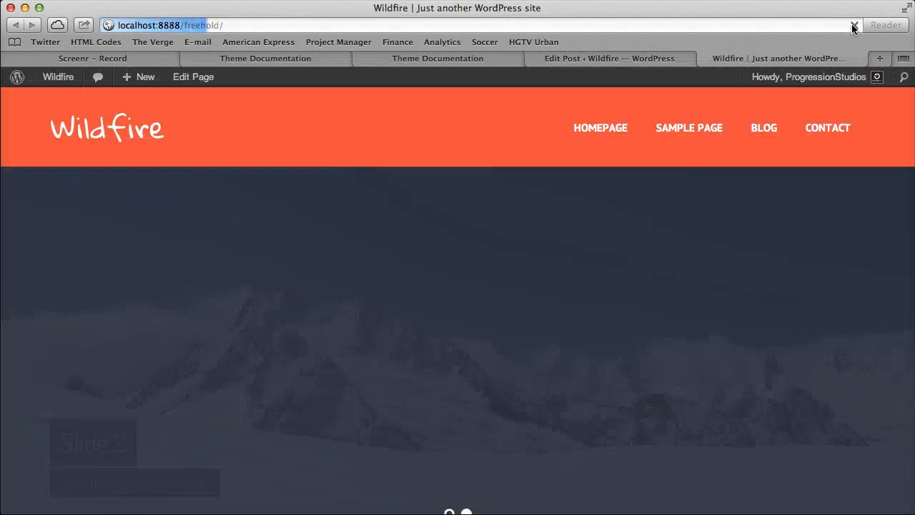
{"action": "left_click_drag", "start_coordinate": [62, 422], "coordinate": [215, 421]}
{"action": "left_click", "coordinate": [191, 421]}
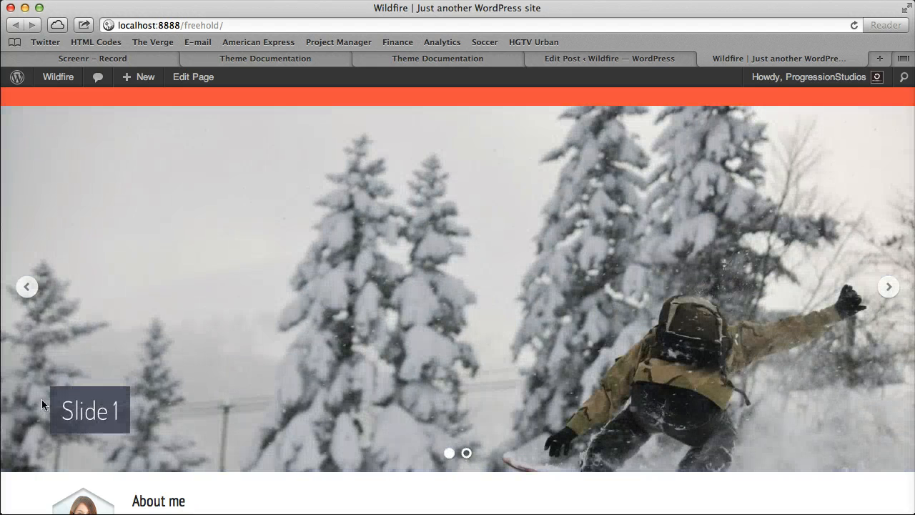
{"action": "left_click_drag", "start_coordinate": [42, 399], "coordinate": [142, 408]}
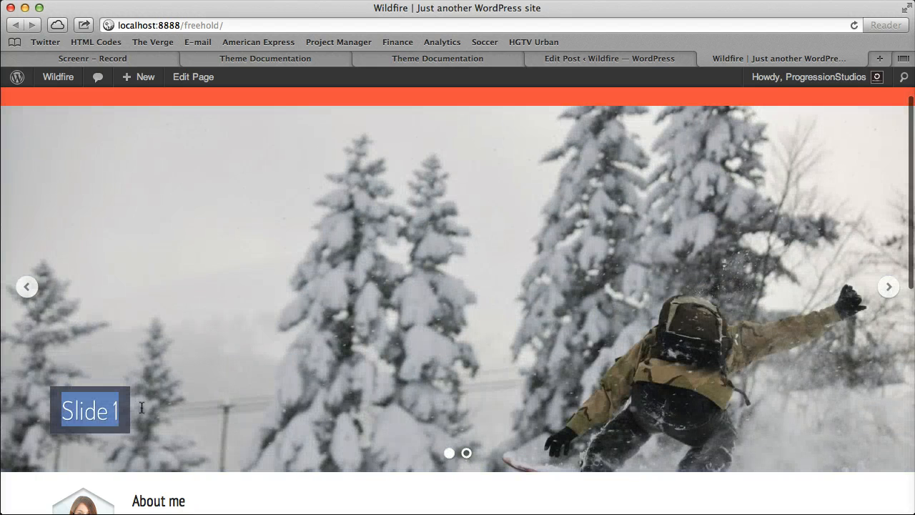
{"action": "left_click", "coordinate": [117, 411]}
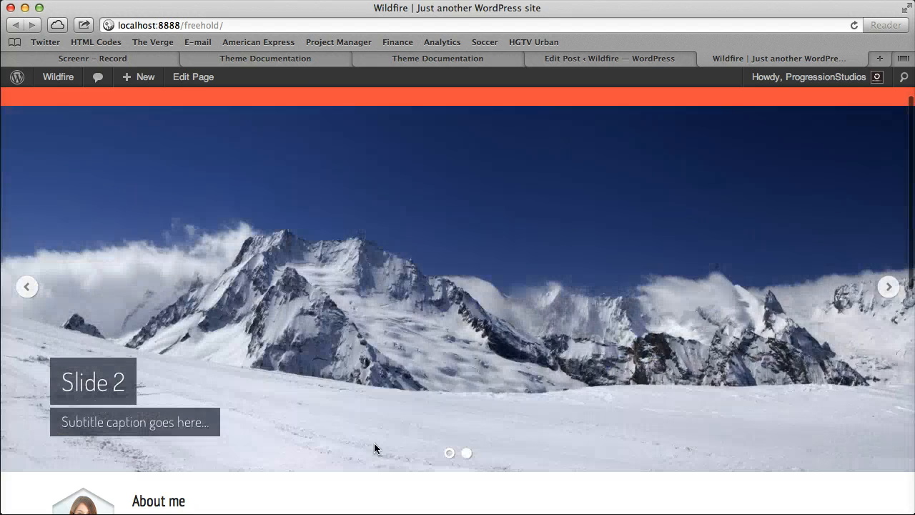
{"action": "left_click_drag", "start_coordinate": [54, 387], "coordinate": [208, 390]}
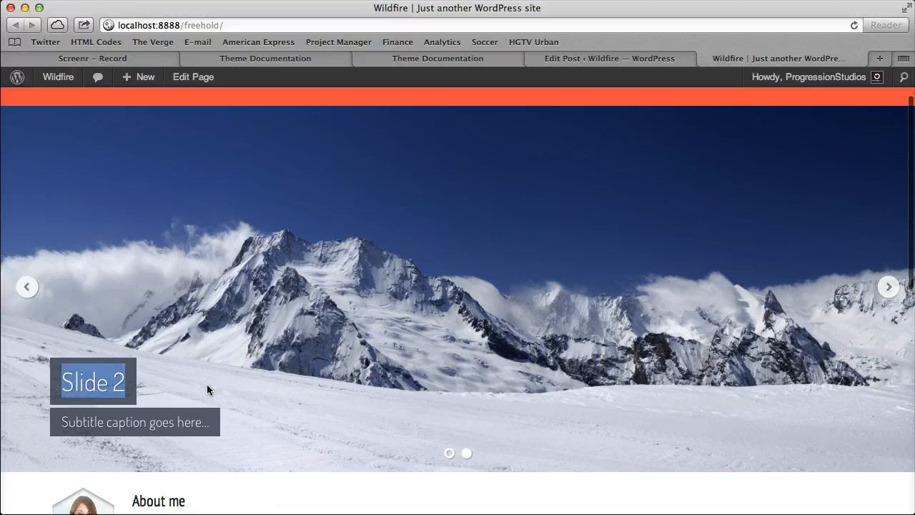
- Disable the title caption on the slider for the Slide 2 post by entering "true" in its slider options, and update the post
{"action": "left_click", "coordinate": [640, 59]}
{"action": "scroll", "coordinate": [482, 303], "scroll_direction": "down", "scroll_amount": 15}
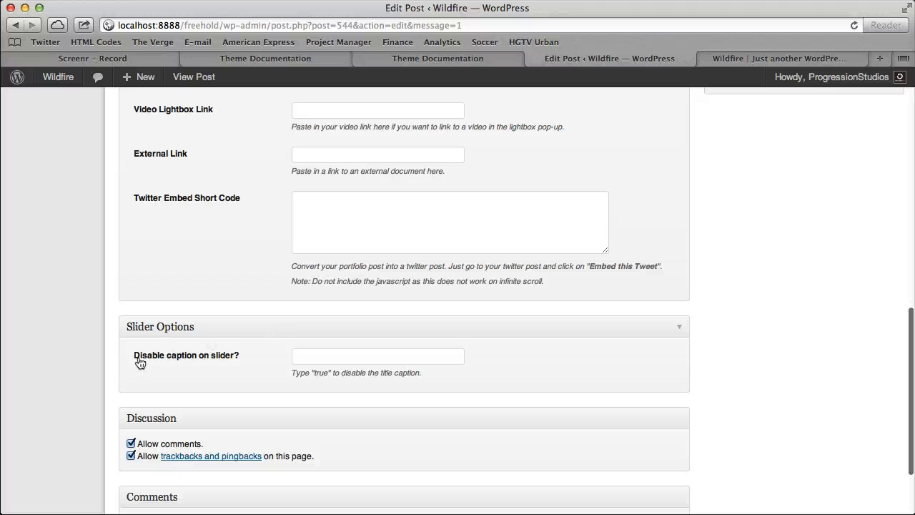
{"action": "left_click", "coordinate": [338, 355]}
{"action": "type", "text": "true"}
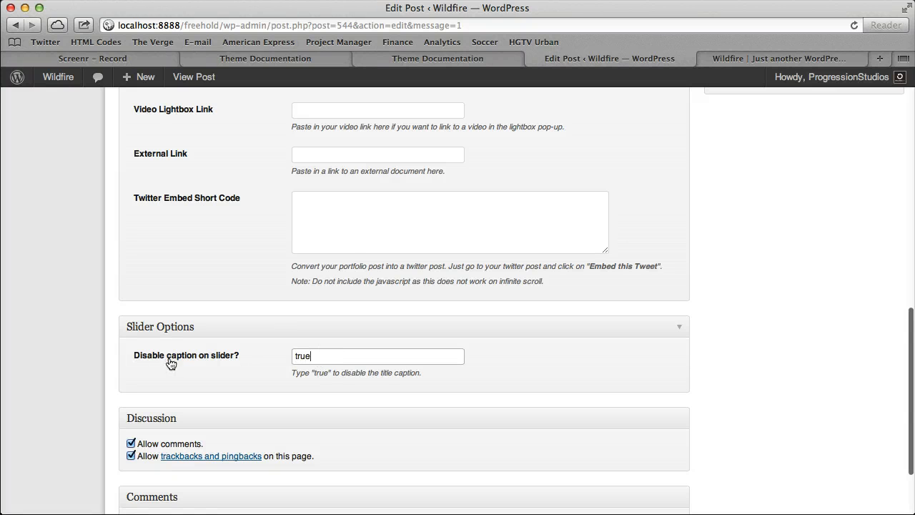
{"action": "key", "text": "Return"}
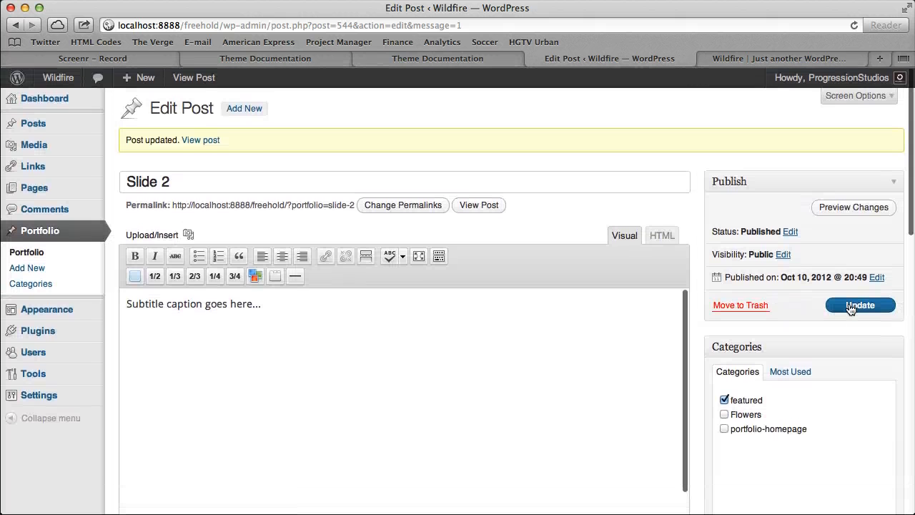
{"action": "left_click", "coordinate": [849, 306]}
- Reload the homepage and check which captions appear on the mountain slide
{"action": "left_click", "coordinate": [851, 58]}
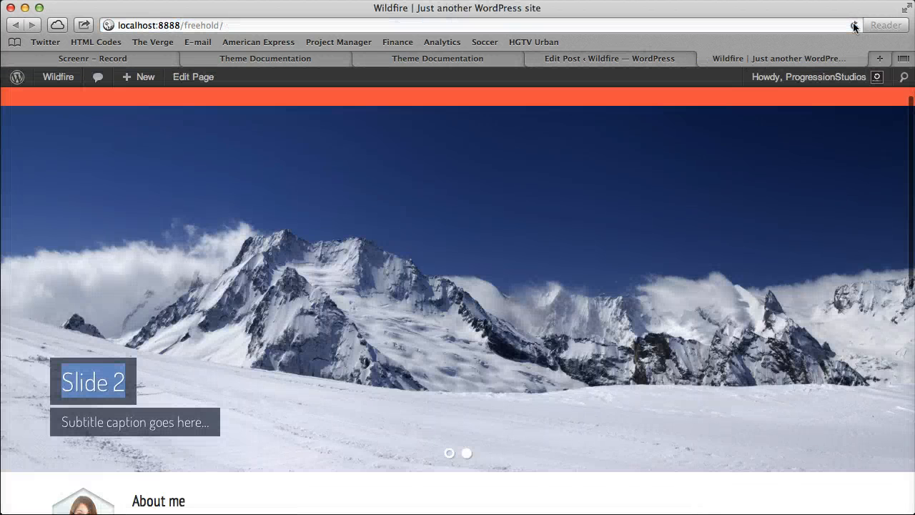
{"action": "left_click", "coordinate": [854, 25]}
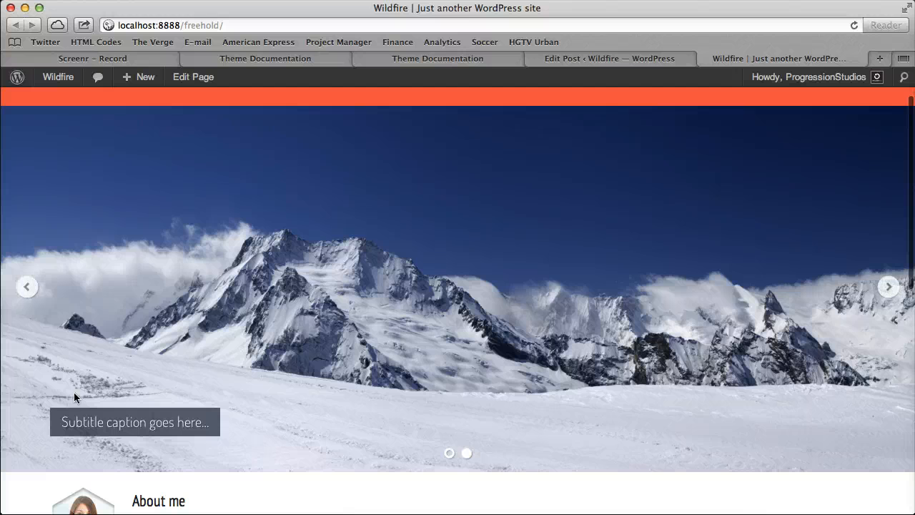
{"action": "left_click_drag", "start_coordinate": [59, 421], "coordinate": [224, 419]}
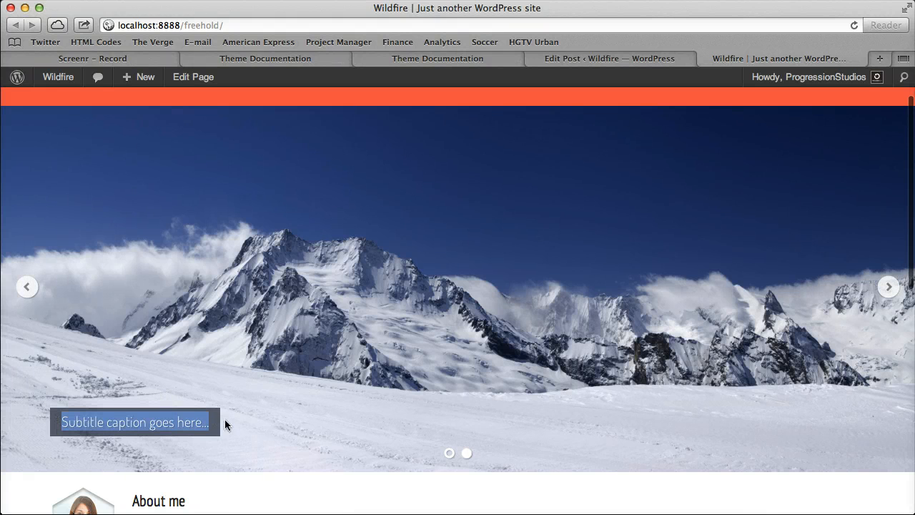
{"action": "left_click", "coordinate": [226, 418]}
- Delete the subtitle caption text from the Slide 2 post's content and update the post
{"action": "left_click", "coordinate": [673, 60]}
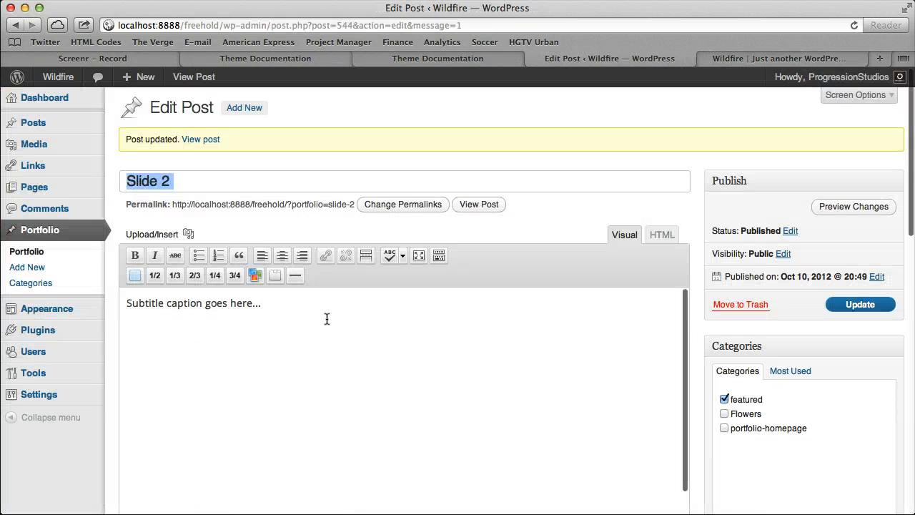
{"action": "left_click_drag", "start_coordinate": [264, 303], "coordinate": [112, 303]}
{"action": "key", "text": "BackSpace"}
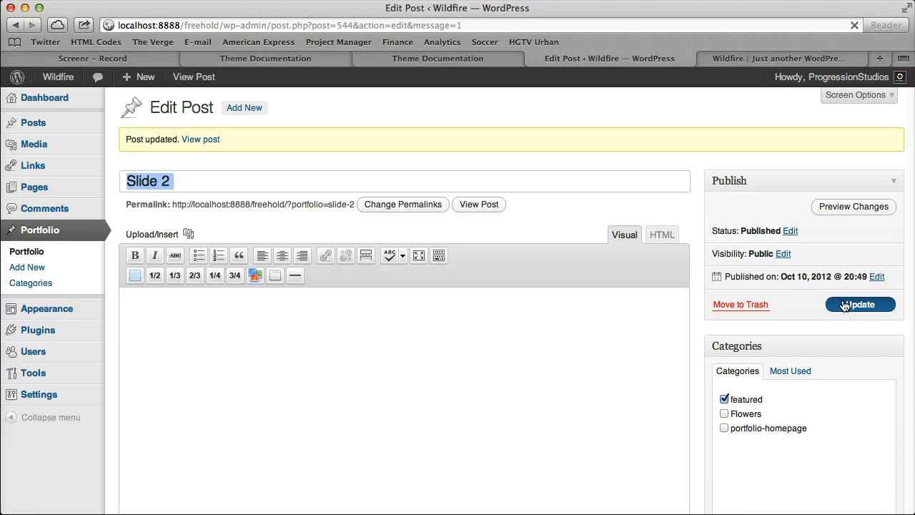
{"action": "left_click", "coordinate": [844, 305]}
- Reload the homepage and check the mountain slide without its title and subtitle captions
{"action": "left_click", "coordinate": [788, 53]}
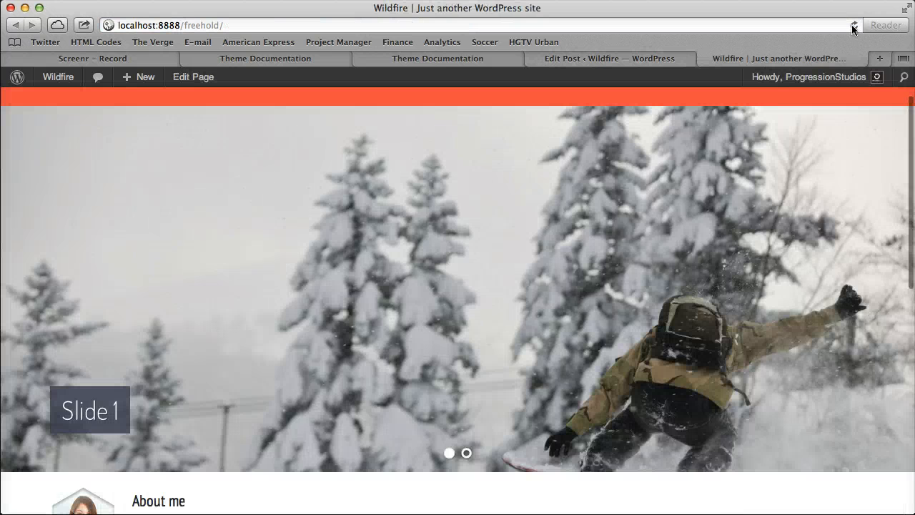
{"action": "left_click", "coordinate": [853, 26]}
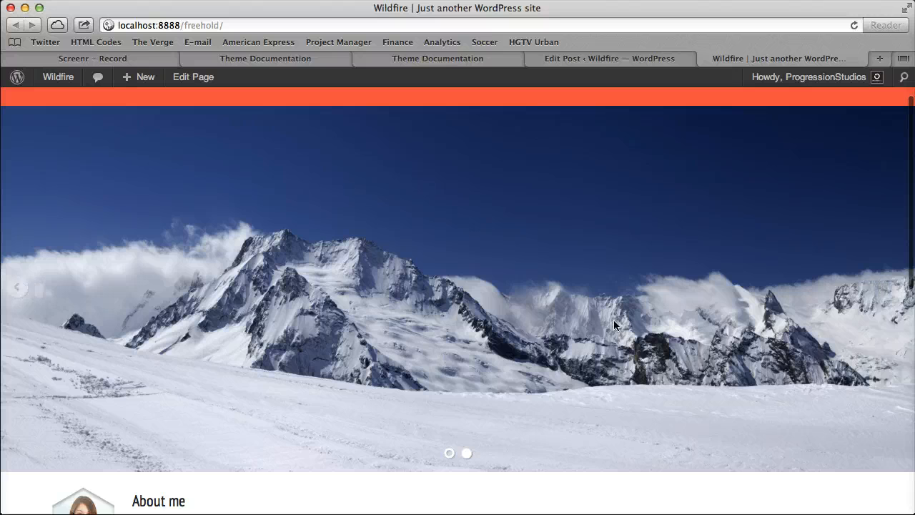
{"action": "scroll", "coordinate": [816, 281], "scroll_direction": "down", "scroll_amount": 3}
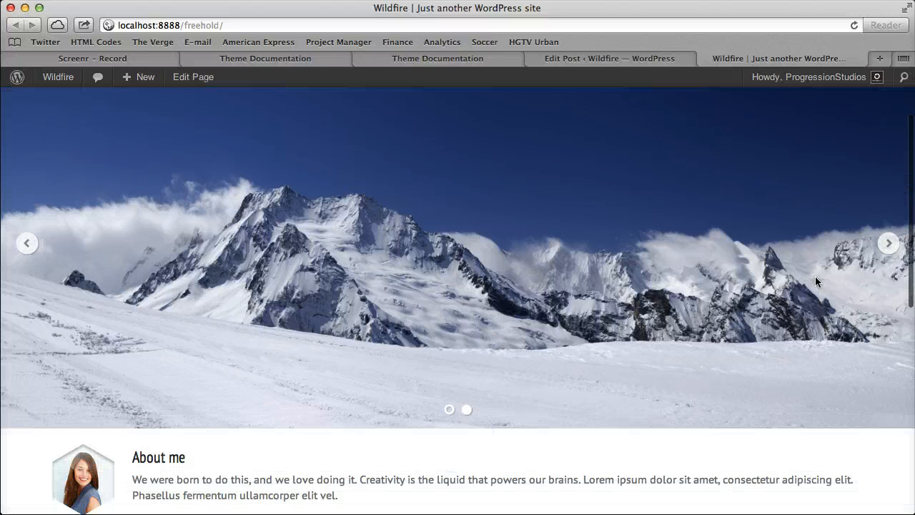
- Disable the title caption on the slider for the Slide 1 post by entering "true" in its slider options, and update the post
{"action": "left_click", "coordinate": [889, 244]}
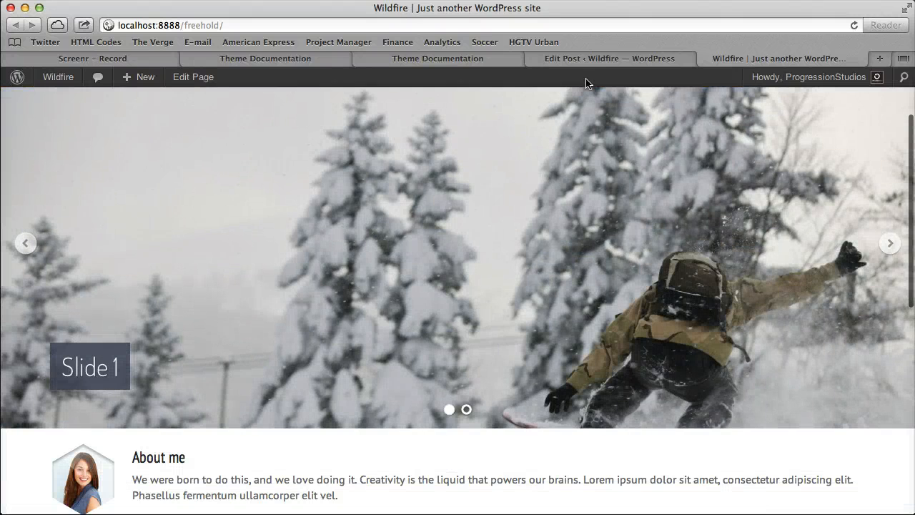
{"action": "left_click", "coordinate": [593, 58]}
{"action": "left_click", "coordinate": [14, 248]}
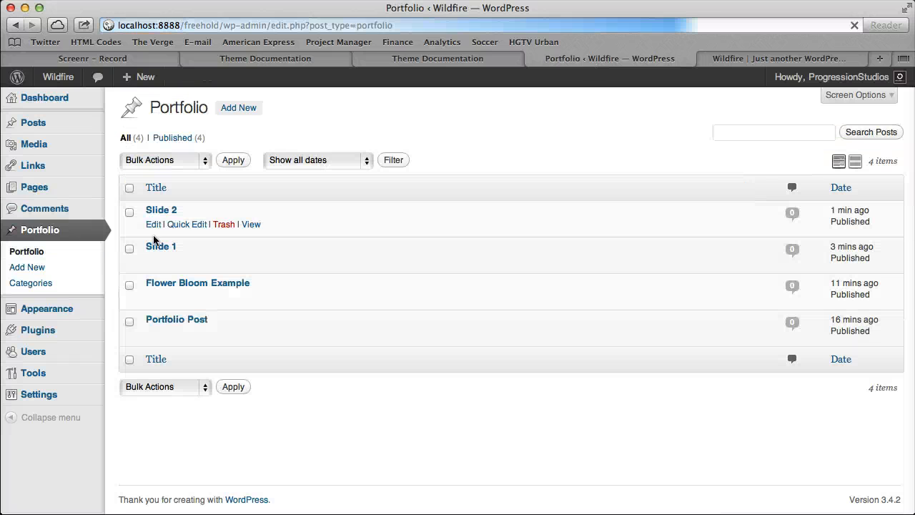
{"action": "left_click", "coordinate": [153, 261]}
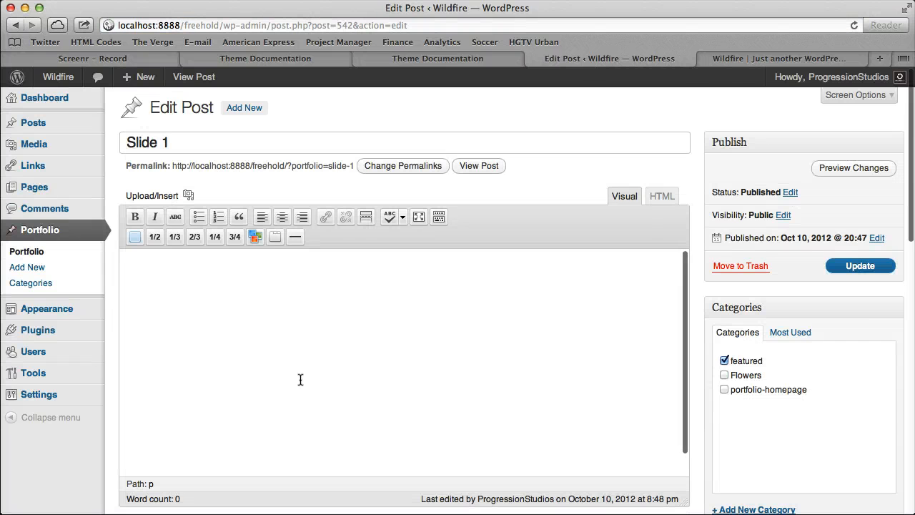
{"action": "scroll", "coordinate": [300, 380], "scroll_direction": "down", "scroll_amount": 15}
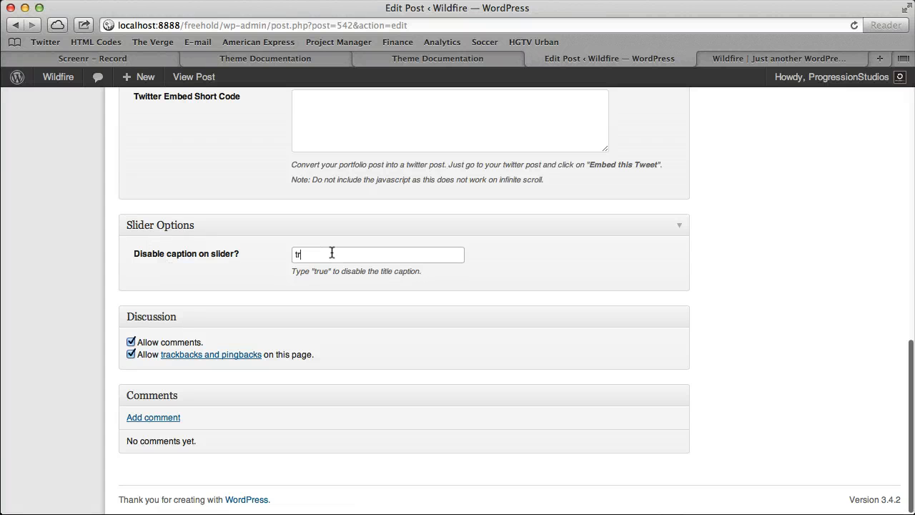
{"action": "scroll", "coordinate": [370, 246], "scroll_direction": "up", "scroll_amount": 15}
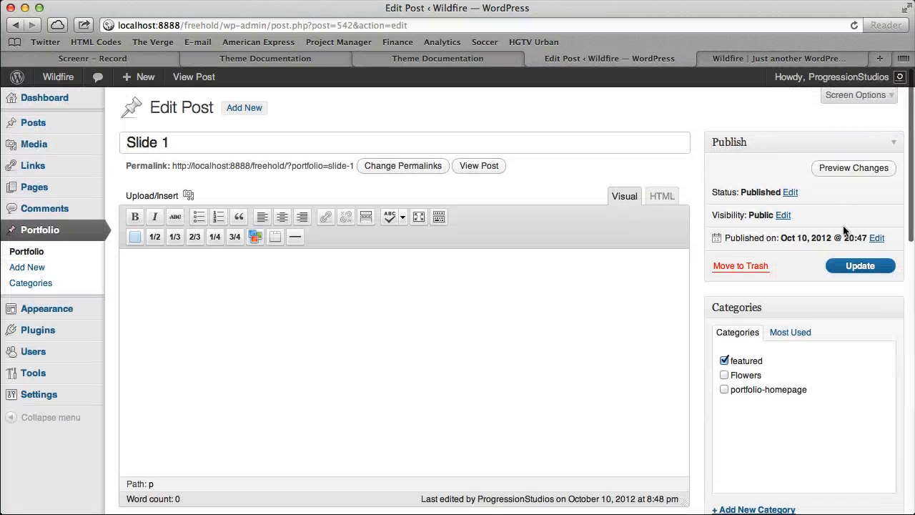
{"action": "left_click", "coordinate": [862, 266]}
- Reload the homepage and flip through both slider images to check them without title captions
{"action": "left_click", "coordinate": [779, 58]}
{"action": "left_click", "coordinate": [854, 25]}
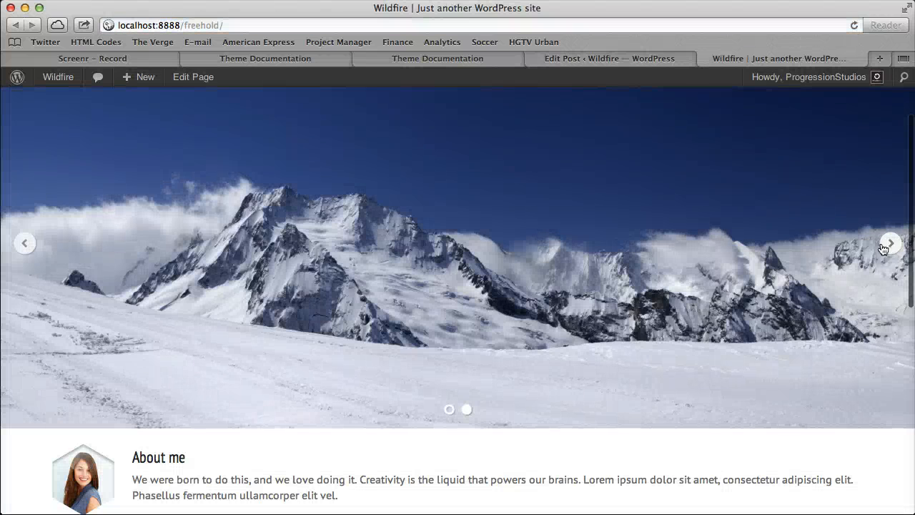
{"action": "left_click", "coordinate": [887, 246]}
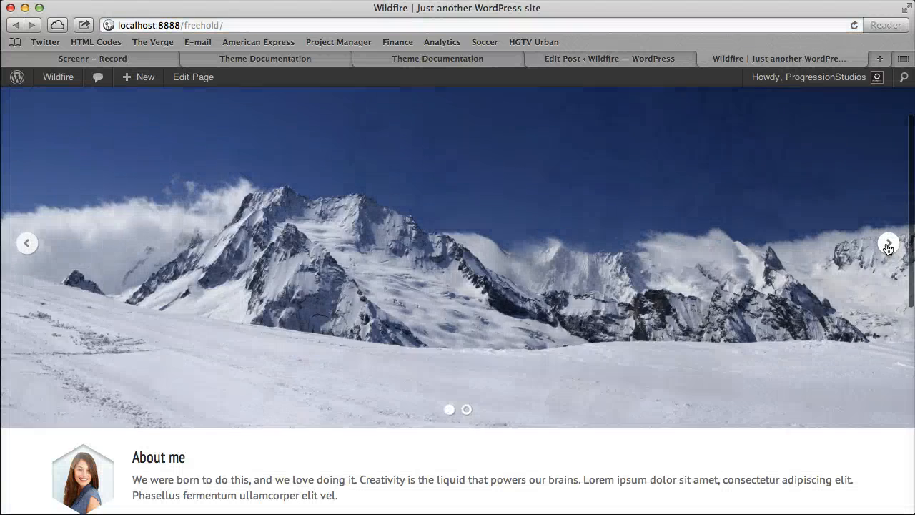
{"action": "scroll", "coordinate": [881, 245], "scroll_direction": "up", "scroll_amount": 3}
{"action": "scroll", "coordinate": [881, 251], "scroll_direction": "down", "scroll_amount": 2}
{"action": "left_click", "coordinate": [887, 268]}
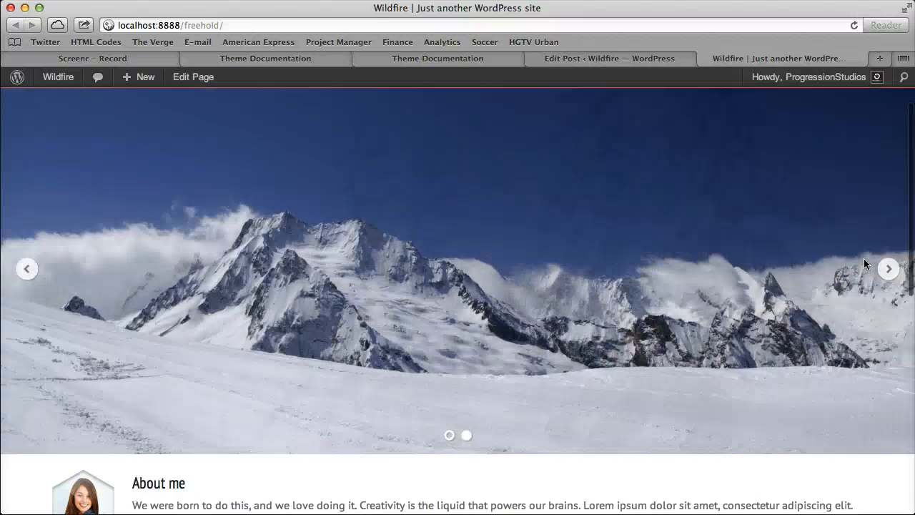
{"action": "scroll", "coordinate": [862, 272], "scroll_direction": "up", "scroll_amount": 2}
{"action": "scroll", "coordinate": [891, 274], "scroll_direction": "down", "scroll_amount": 3}
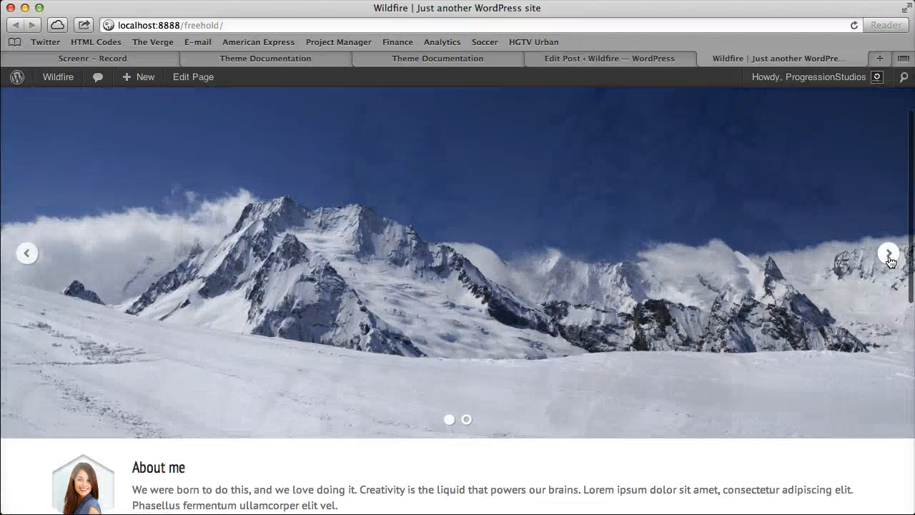
{"action": "scroll", "coordinate": [718, 252], "scroll_direction": "up", "scroll_amount": 3}
{"action": "scroll", "coordinate": [718, 252], "scroll_direction": "down", "scroll_amount": 2}
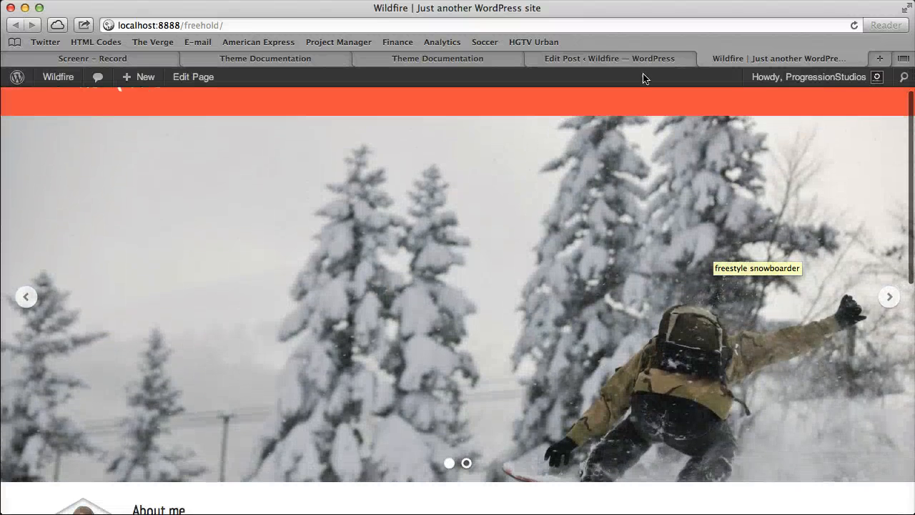
{"action": "left_click", "coordinate": [633, 58]}
{"action": "left_click", "coordinate": [25, 256]}
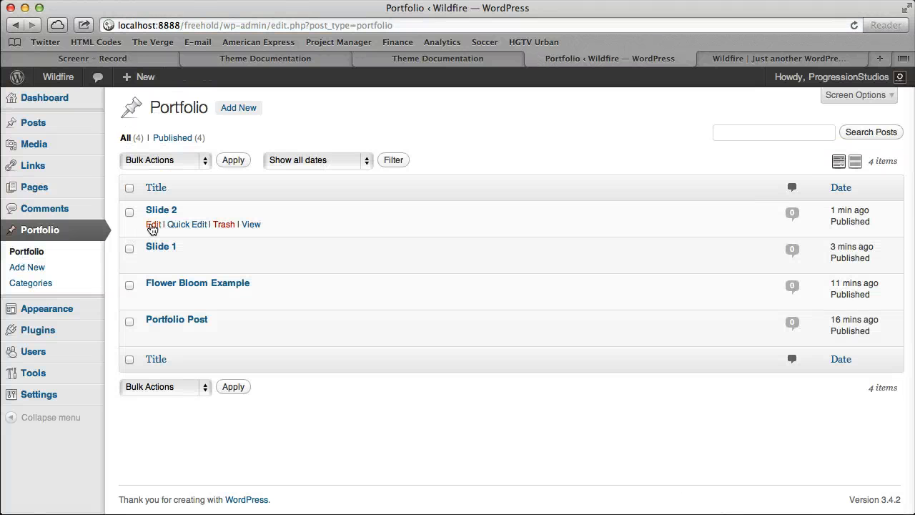
{"action": "left_click", "coordinate": [152, 226]}
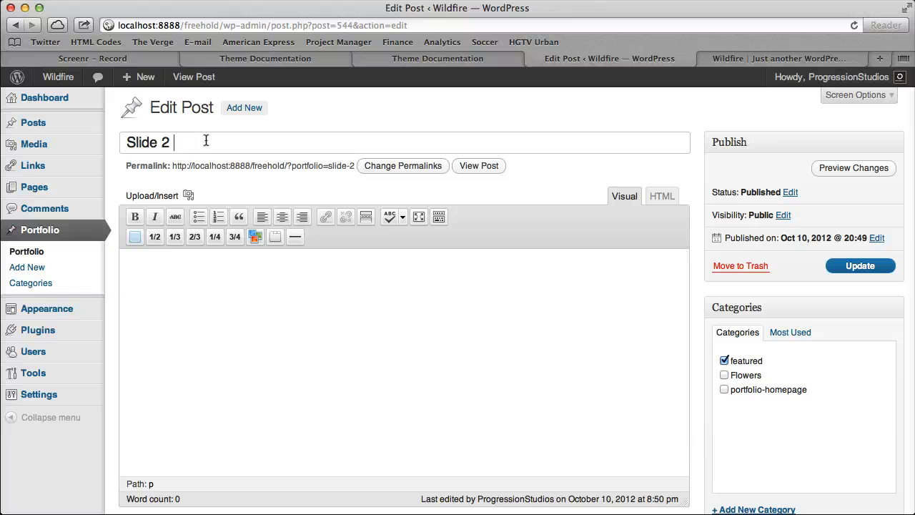
{"action": "left_click_drag", "start_coordinate": [206, 141], "coordinate": [120, 139]}
{"action": "scroll", "coordinate": [343, 228], "scroll_direction": "down", "scroll_amount": 10}
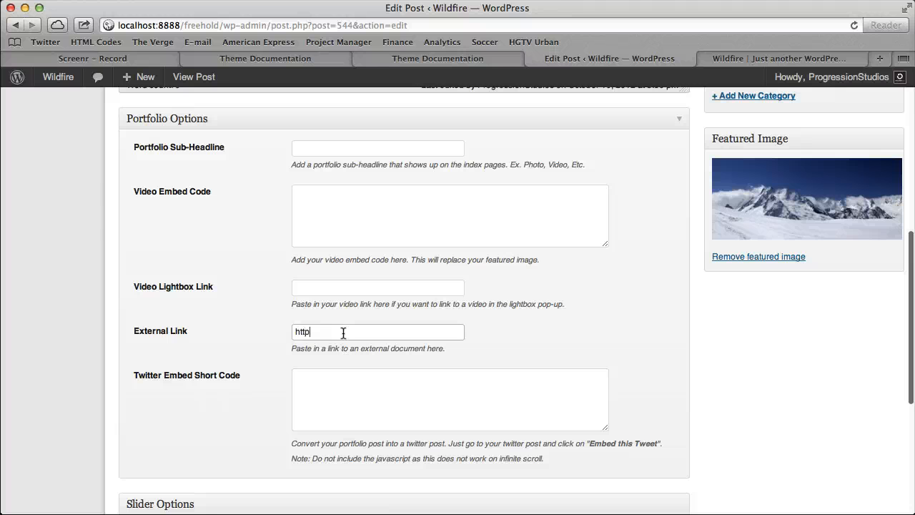
{"action": "key", "text": "BackSpace"}
{"action": "key", "text": "super+a"}
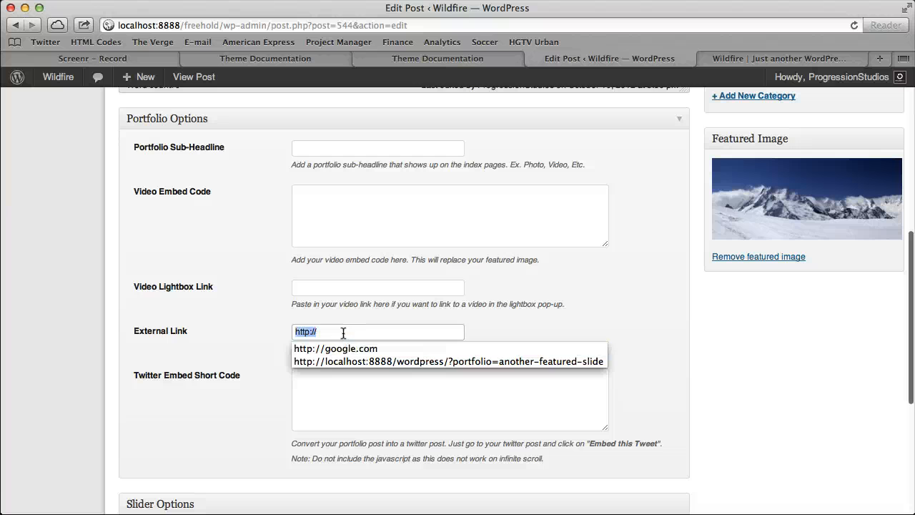
{"action": "key", "text": "BackSpace"}
- Open the site's Contact page and copy its full web address
{"action": "left_click", "coordinate": [777, 60]}
{"action": "scroll", "coordinate": [715, 189], "scroll_direction": "up", "scroll_amount": 3}
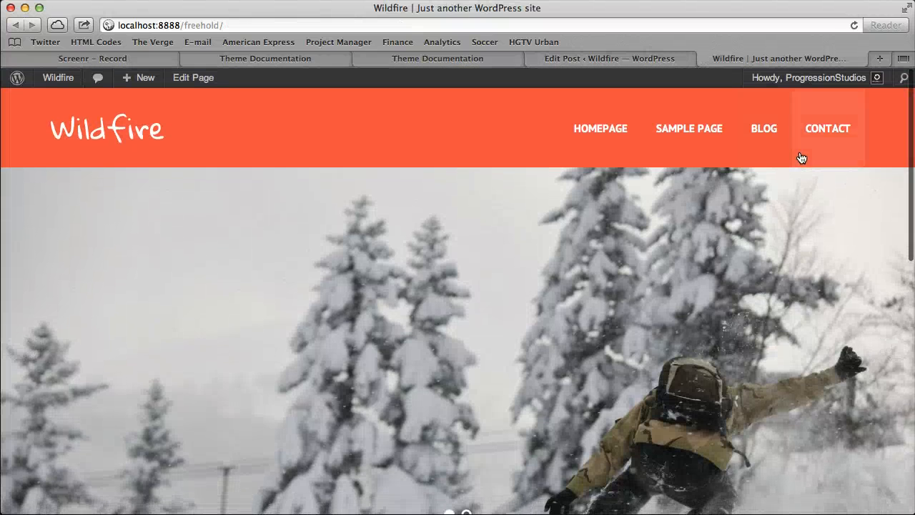
{"action": "left_click", "coordinate": [823, 136]}
{"action": "left_click", "coordinate": [367, 26]}
{"action": "key", "text": "BackSpace"}
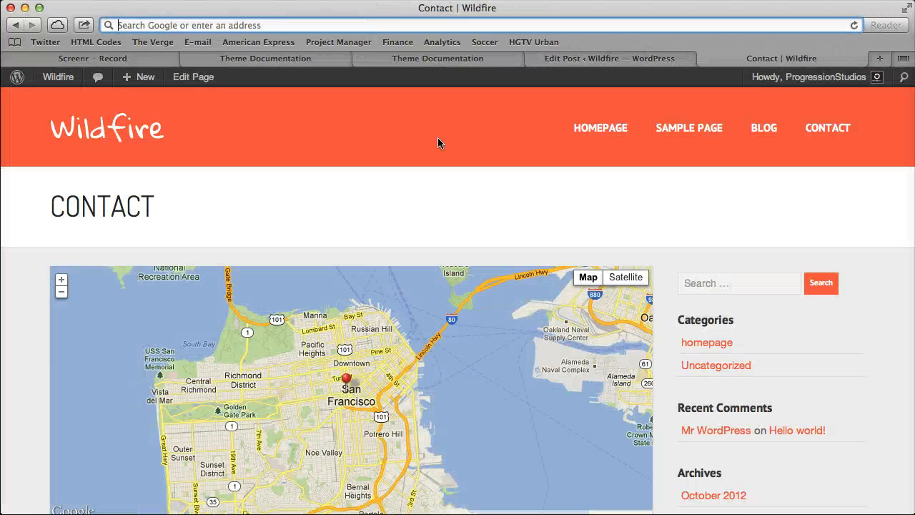
{"action": "left_click", "coordinate": [636, 60]}
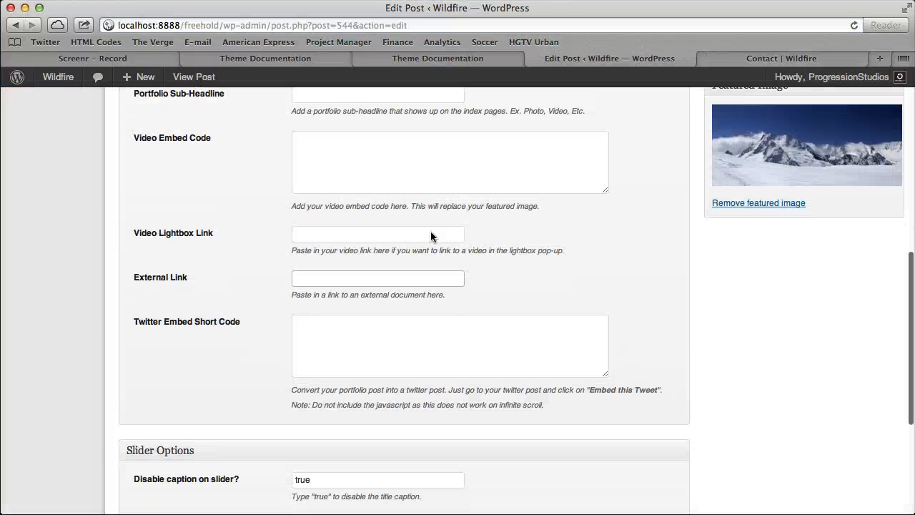
{"action": "scroll", "coordinate": [573, 274], "scroll_direction": "up", "scroll_amount": 15}
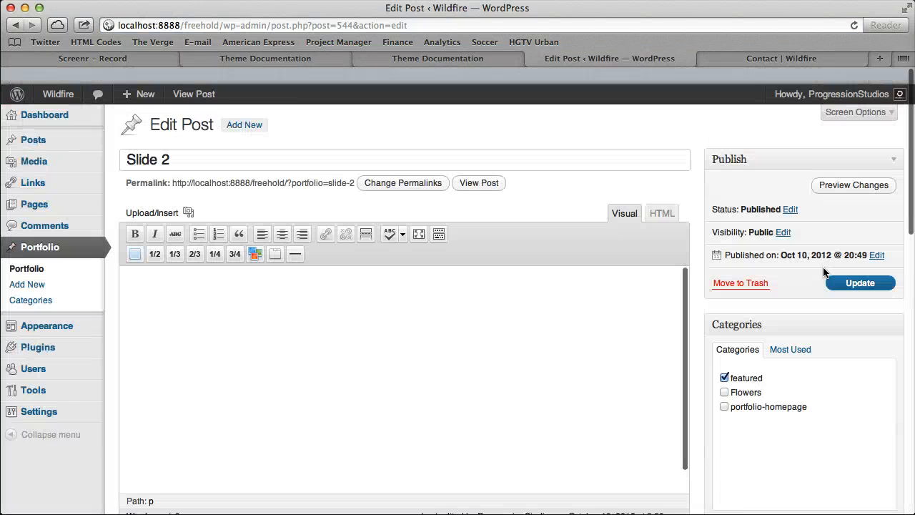
{"action": "left_click", "coordinate": [824, 270]}
{"action": "scroll", "coordinate": [607, 224], "scroll_direction": "down", "scroll_amount": 10}
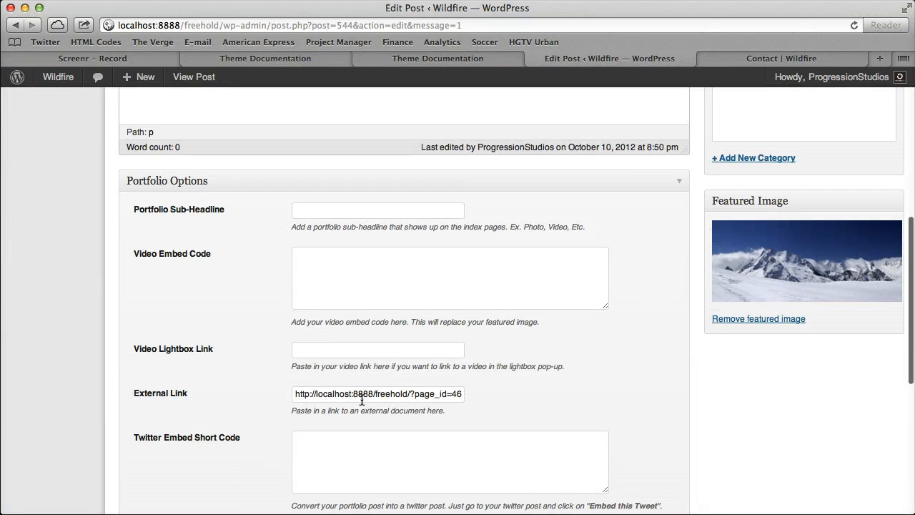
{"action": "scroll", "coordinate": [461, 393], "scroll_direction": "up", "scroll_amount": 10}
- Test the mountain slide's link from the homepage and return to the homepage
{"action": "left_click", "coordinate": [789, 60]}
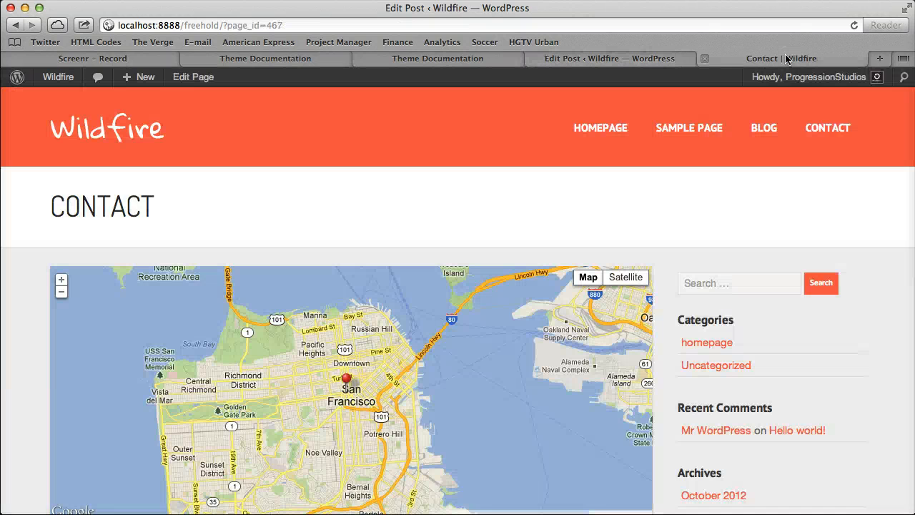
{"action": "left_click", "coordinate": [111, 124]}
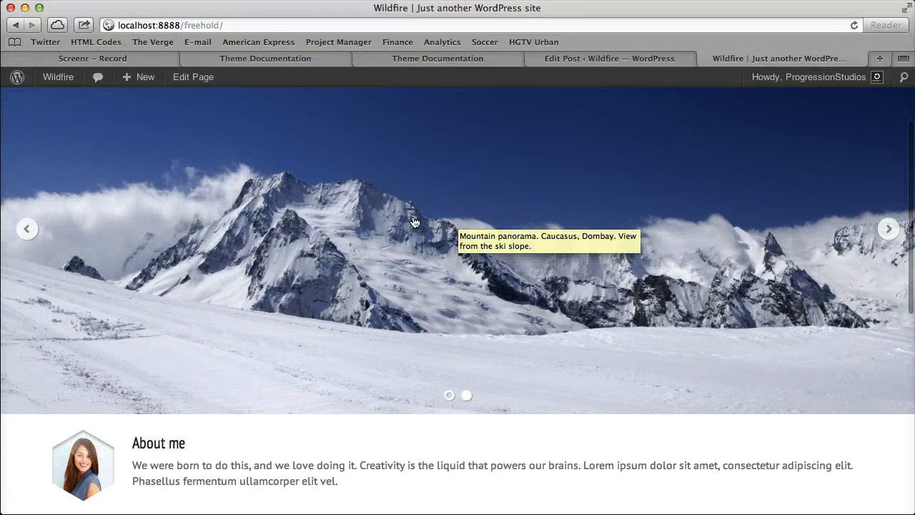
{"action": "left_click", "coordinate": [413, 222]}
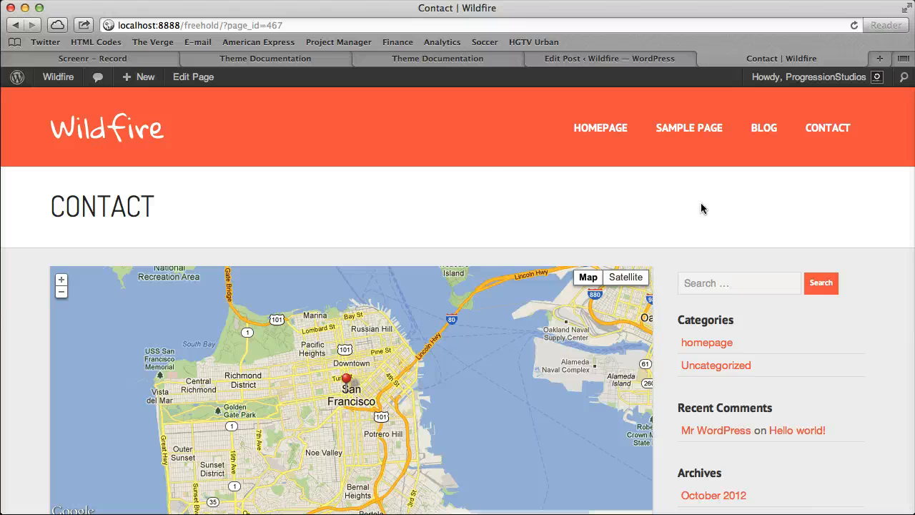
{"action": "left_click", "coordinate": [140, 118]}
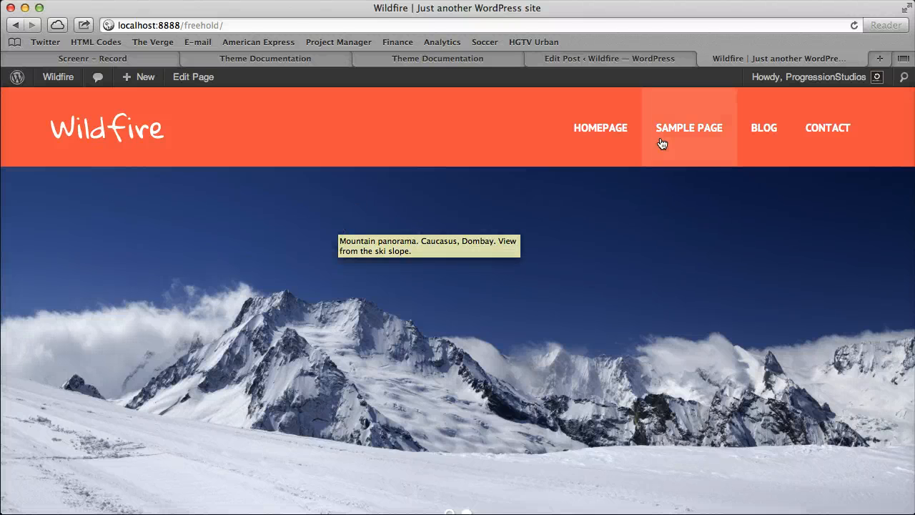
- Open the slider section of the theme options and review the featured slider's animation, autoplay and navigation settings
{"action": "left_click", "coordinate": [617, 55]}
{"action": "mouse_move", "coordinate": [97, 317]}
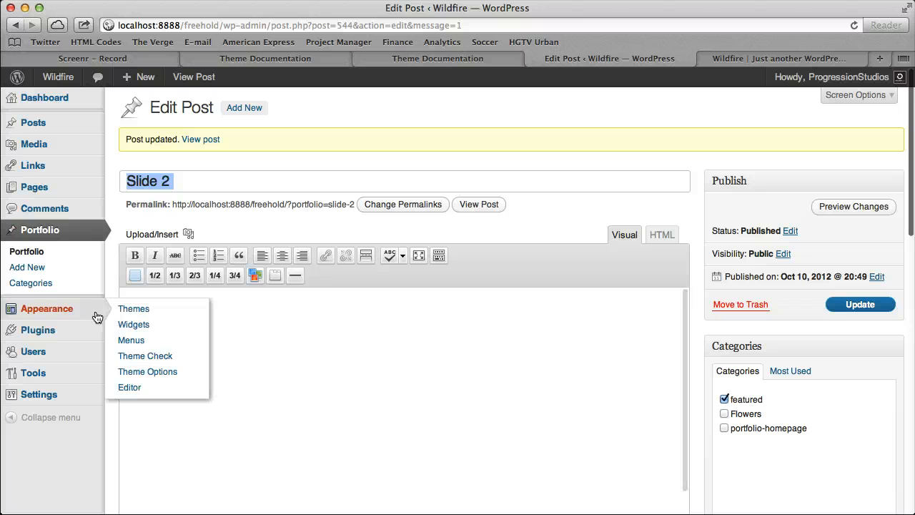
{"action": "left_click", "coordinate": [170, 371]}
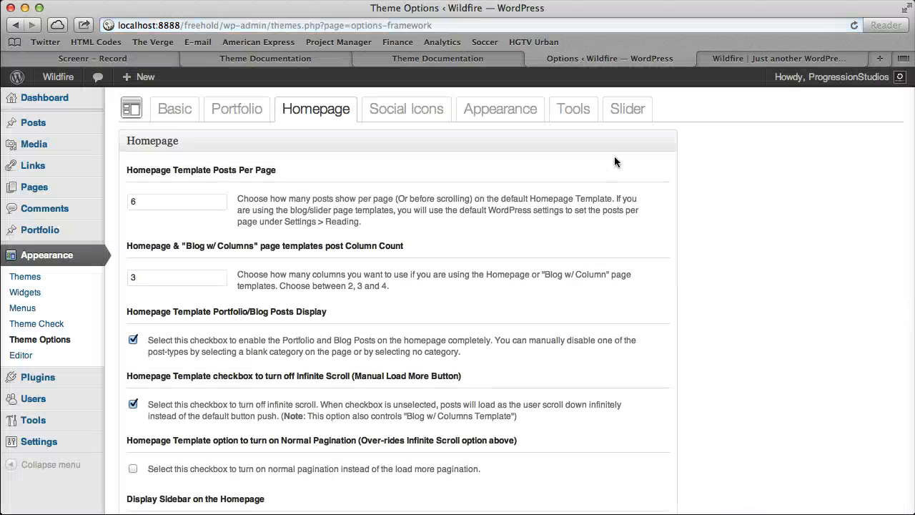
{"action": "left_click", "coordinate": [629, 112]}
{"action": "scroll", "coordinate": [357, 283], "scroll_direction": "down", "scroll_amount": 5}
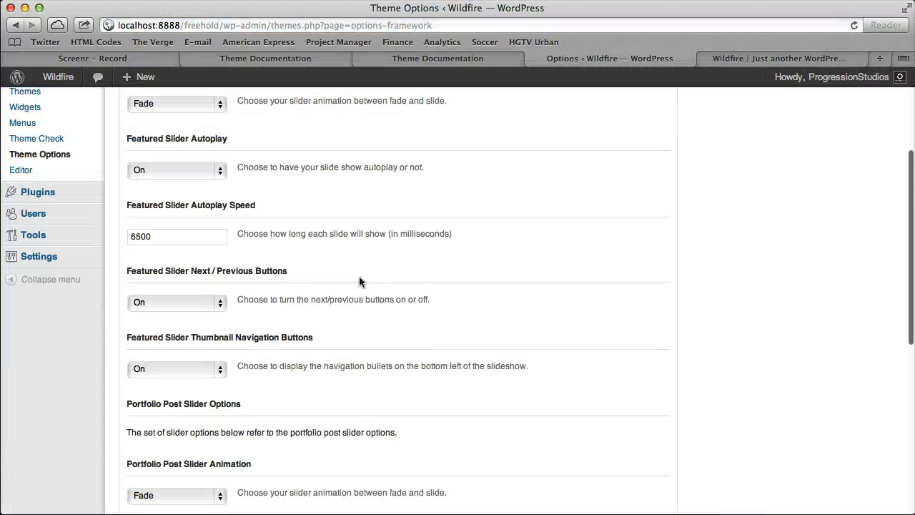